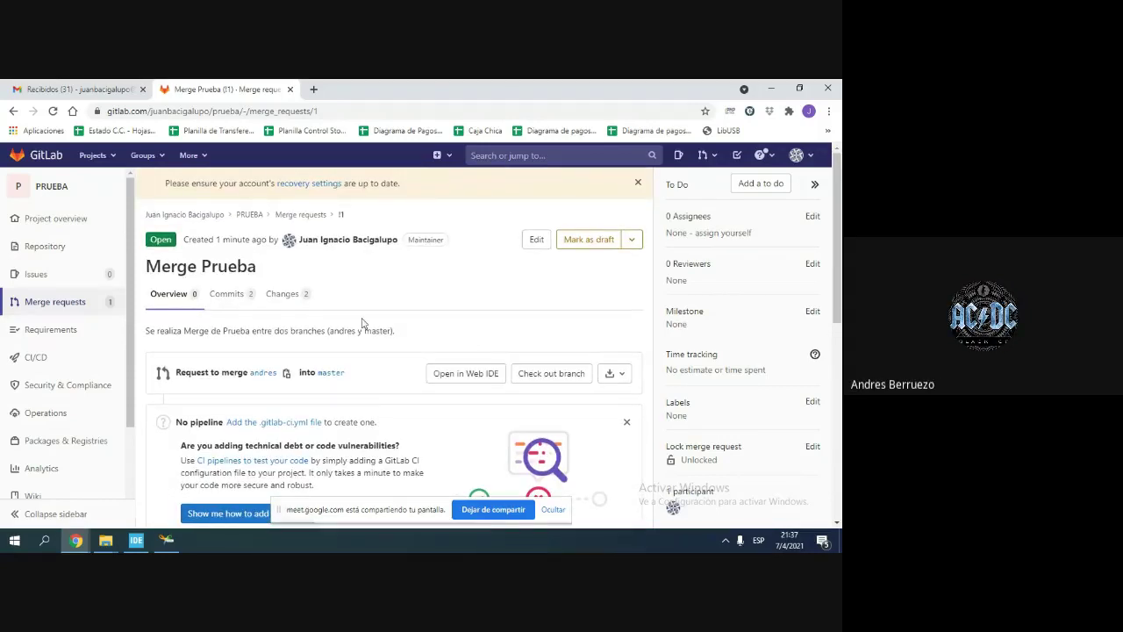
Step: Open the project's members page and check which permission roles are available for the developer member
scroll(363, 326, down, 3)
scroll(364, 325, down, 1)
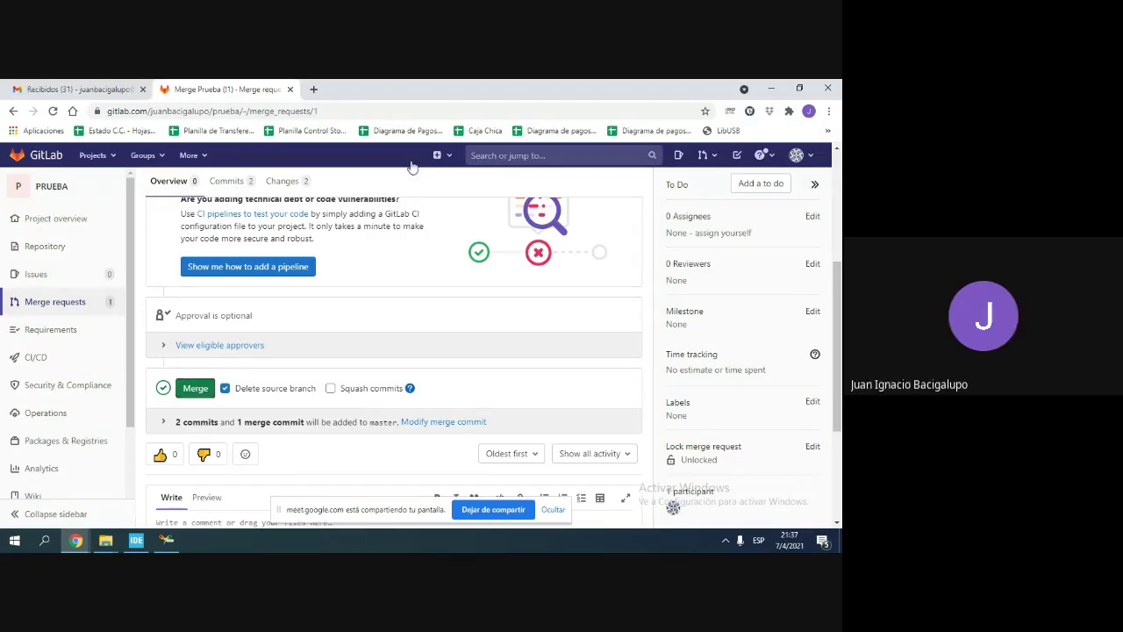
scroll(53, 421, down, 3)
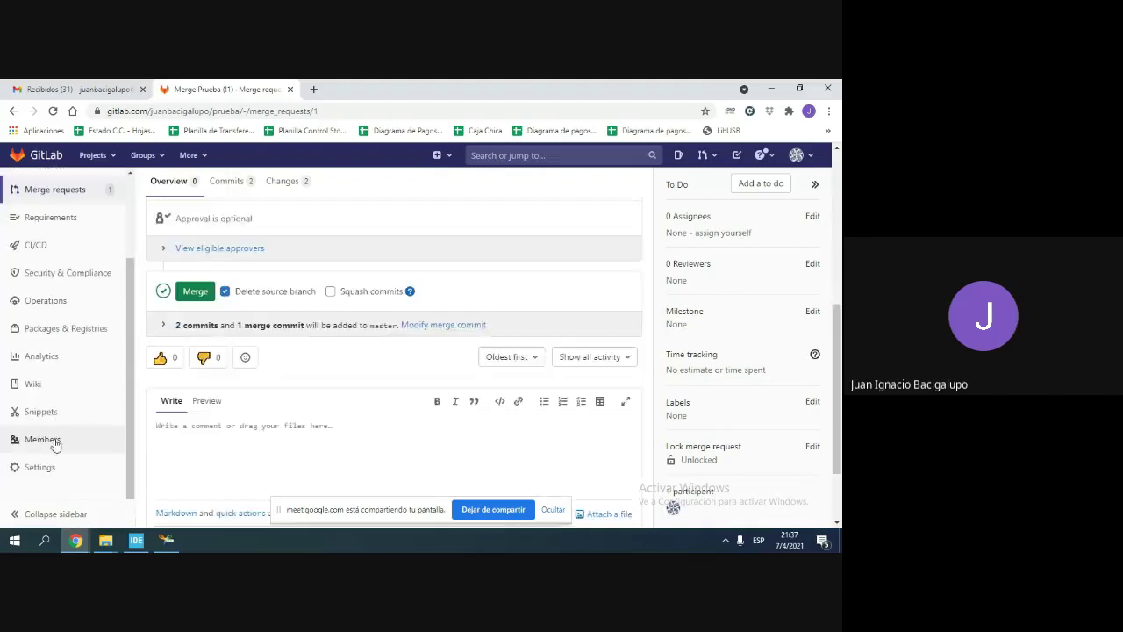
click(52, 439)
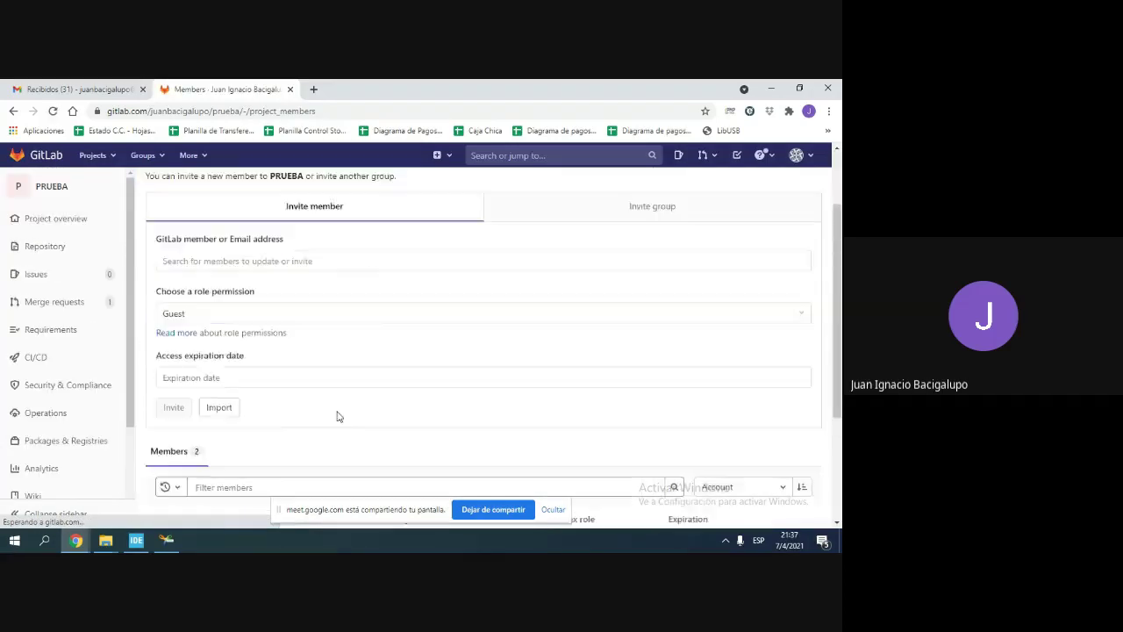
scroll(339, 413, down, 3)
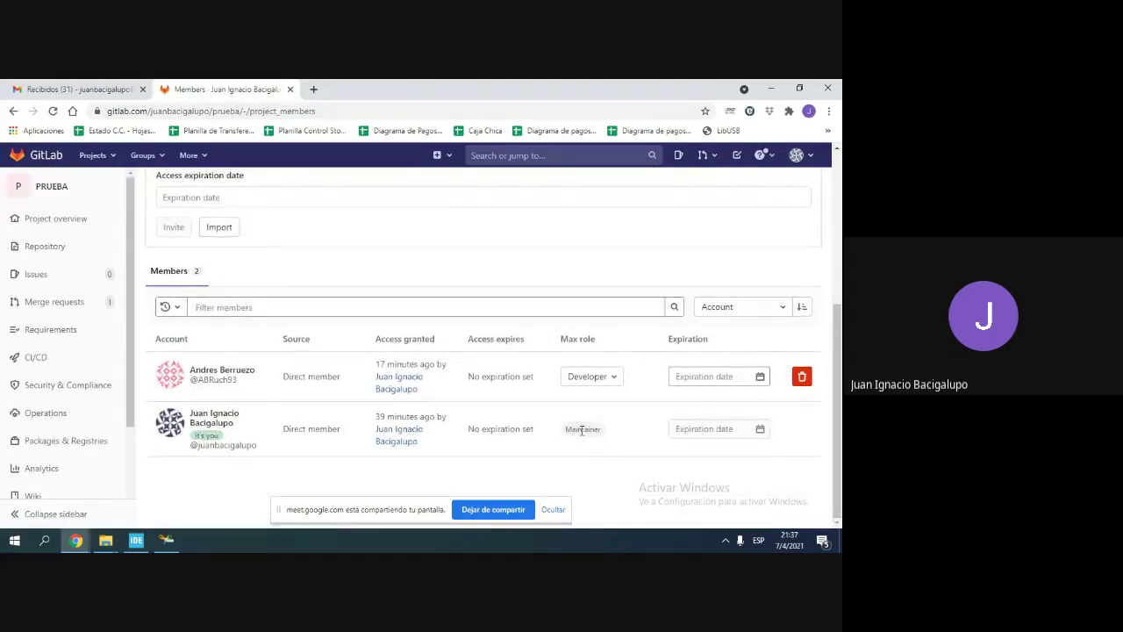
click(608, 384)
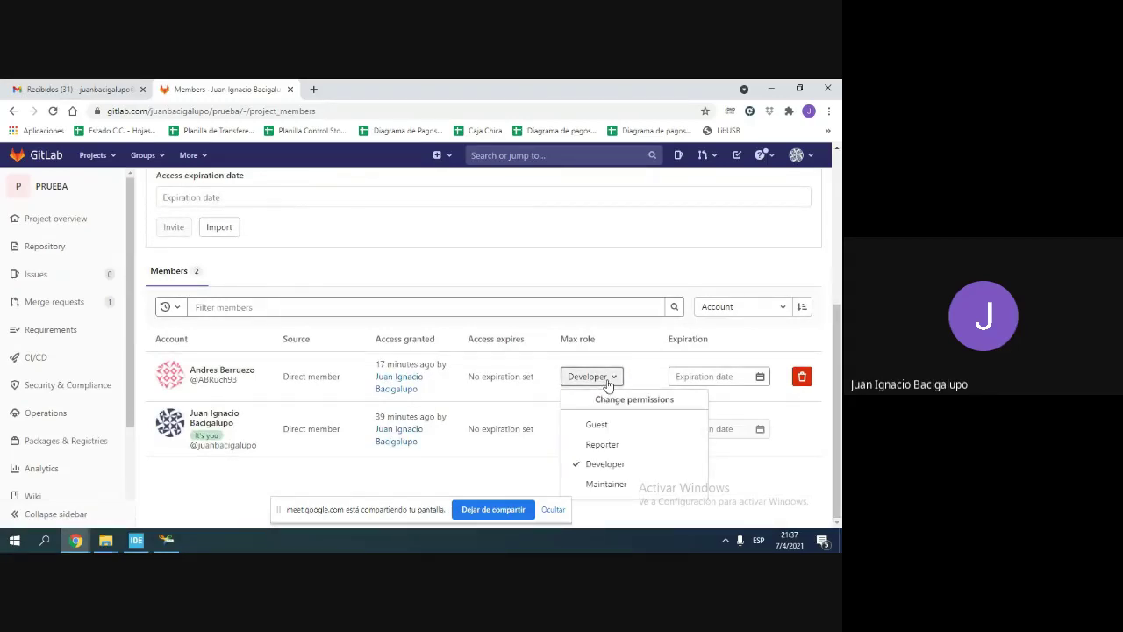
click(607, 383)
Step: Return to the project's list of merge requests and open the Merge Prueba request
click(89, 309)
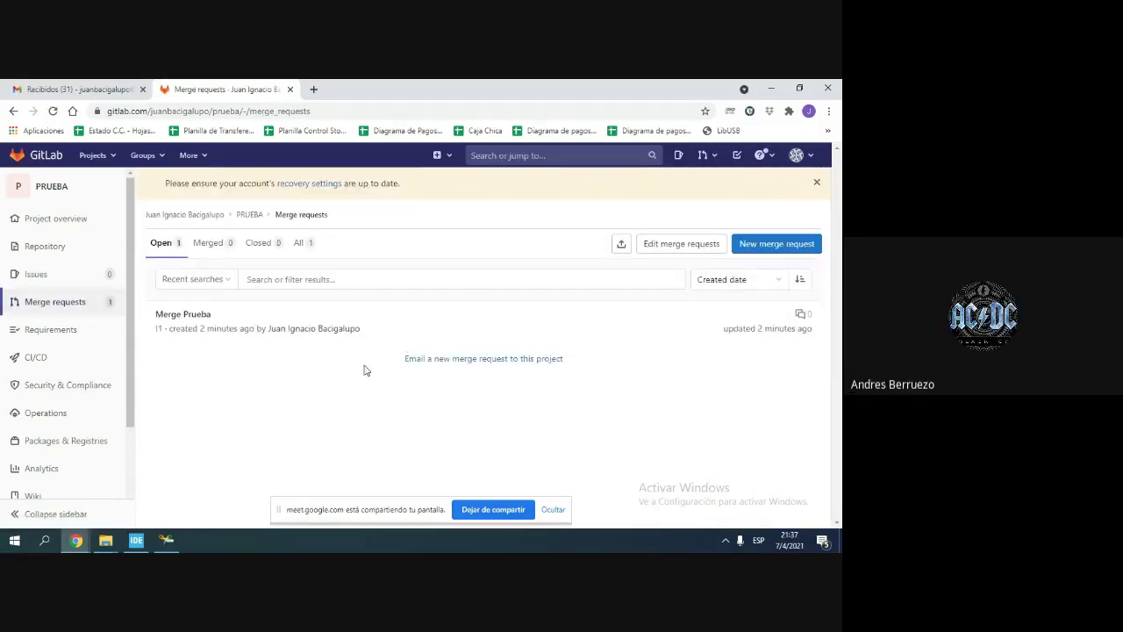
click(76, 327)
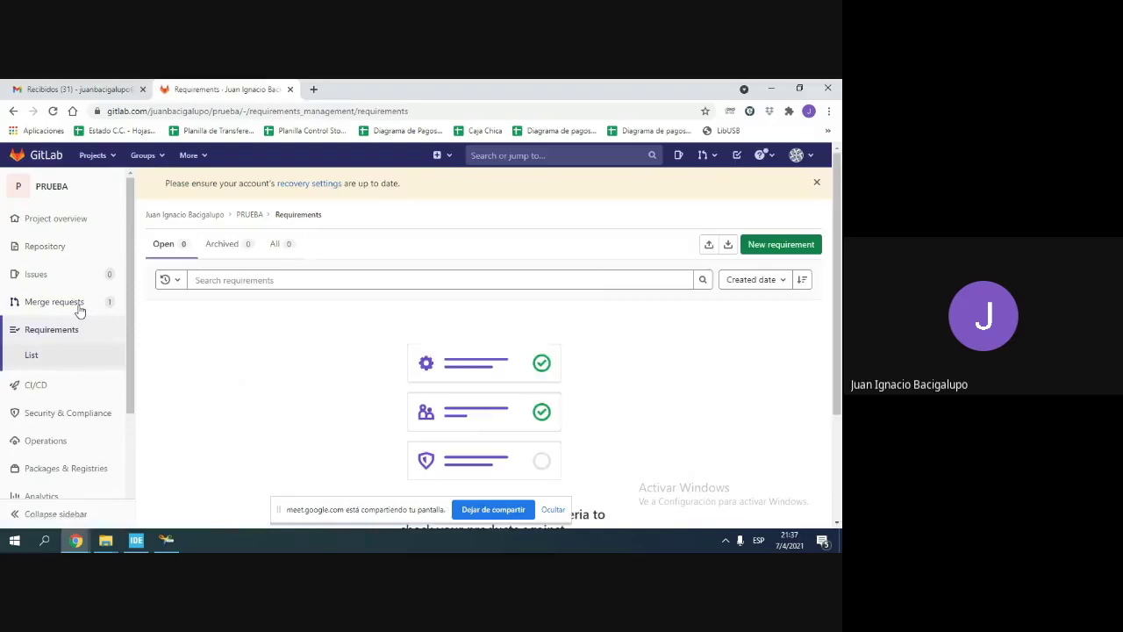
click(78, 307)
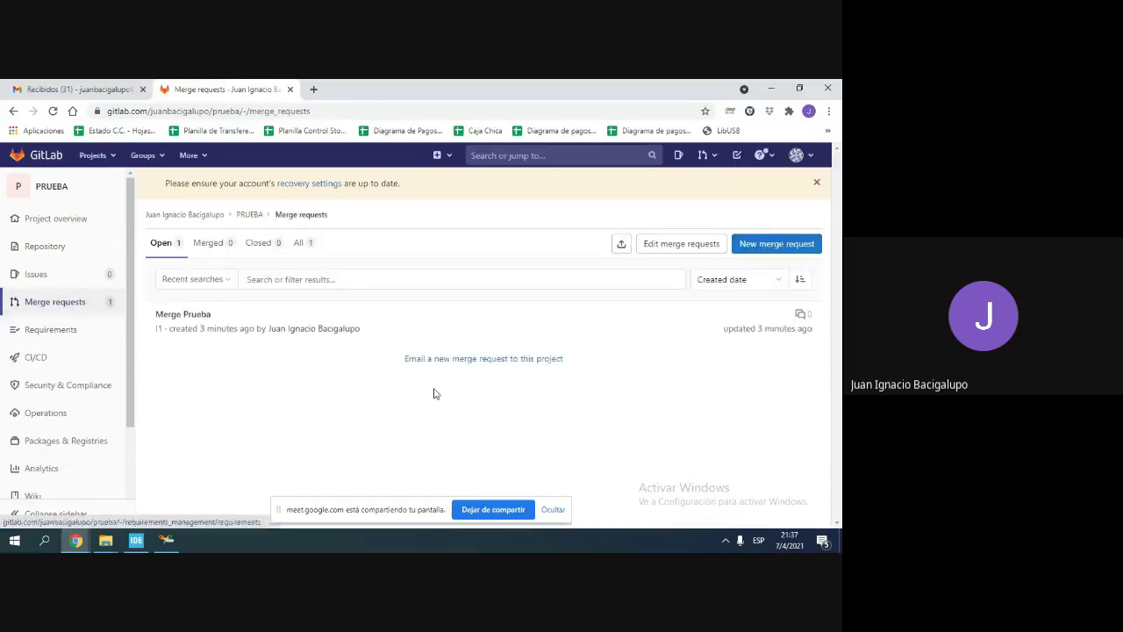
click(176, 316)
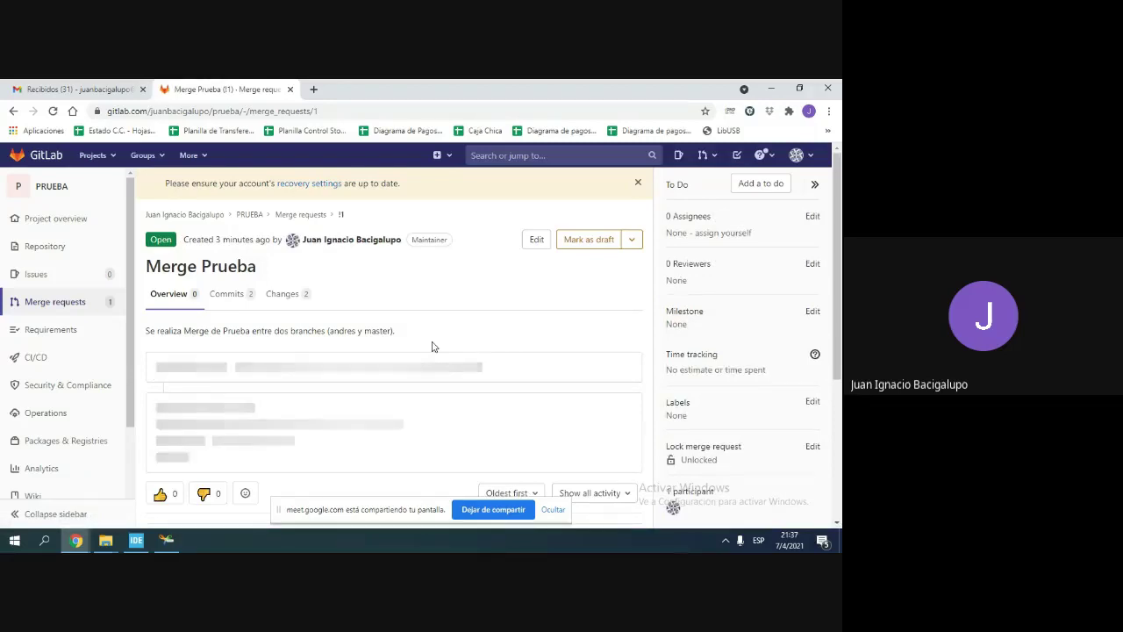
Step: Merge the Merge Prueba request into master with deletion of the source branch enabled
scroll(430, 340, down, 5)
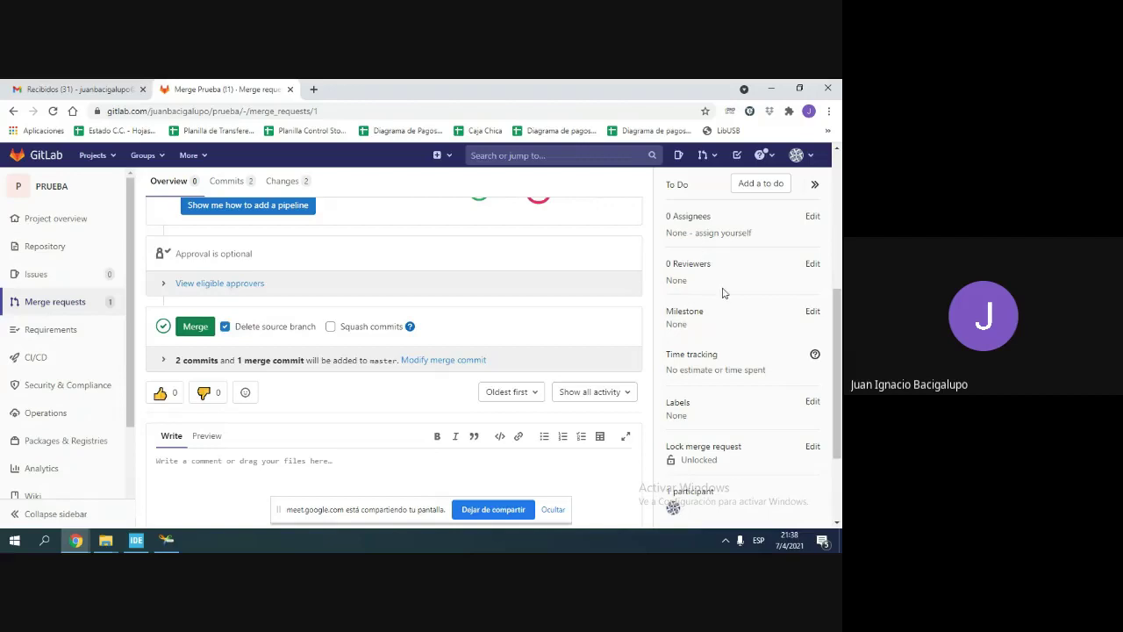
scroll(730, 291, down, 2)
scroll(735, 296, down, 1)
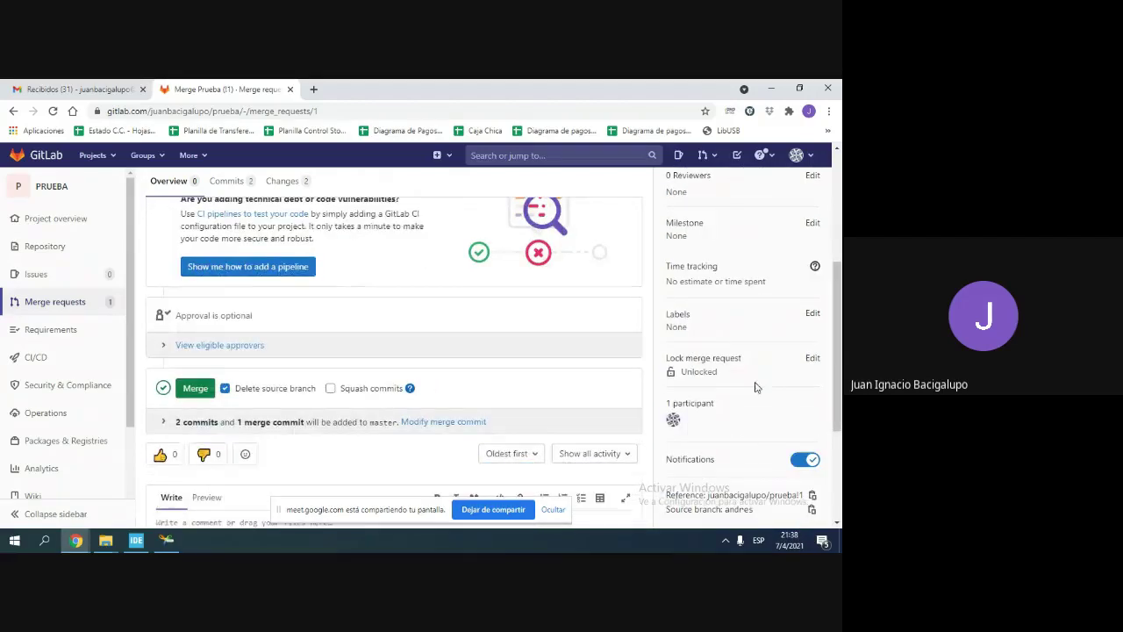
scroll(752, 394, up, 2)
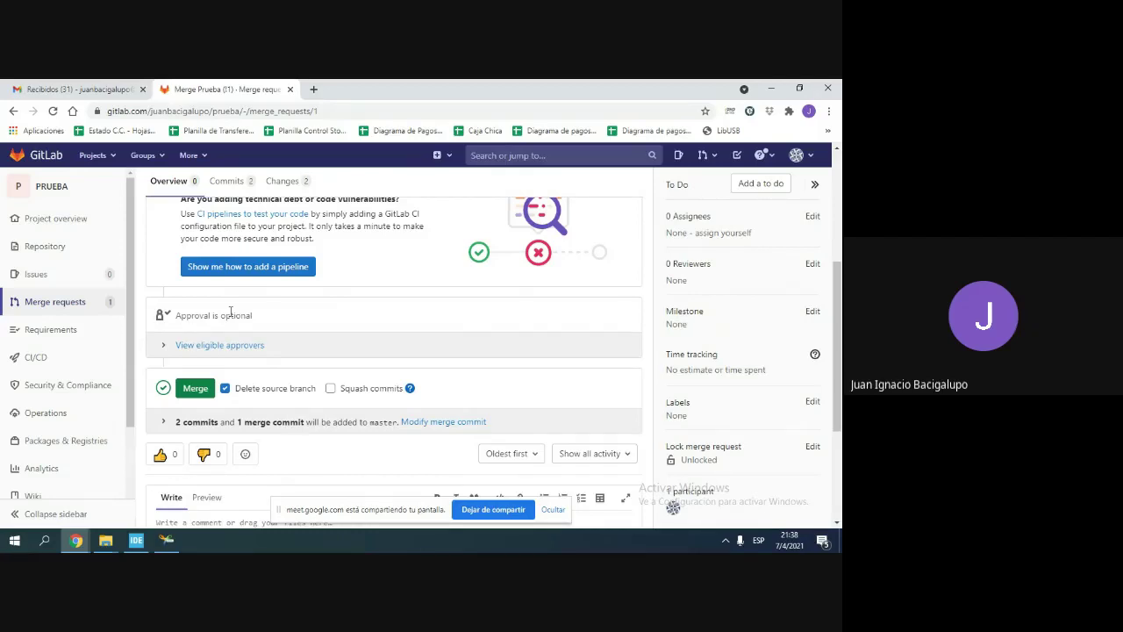
click(205, 392)
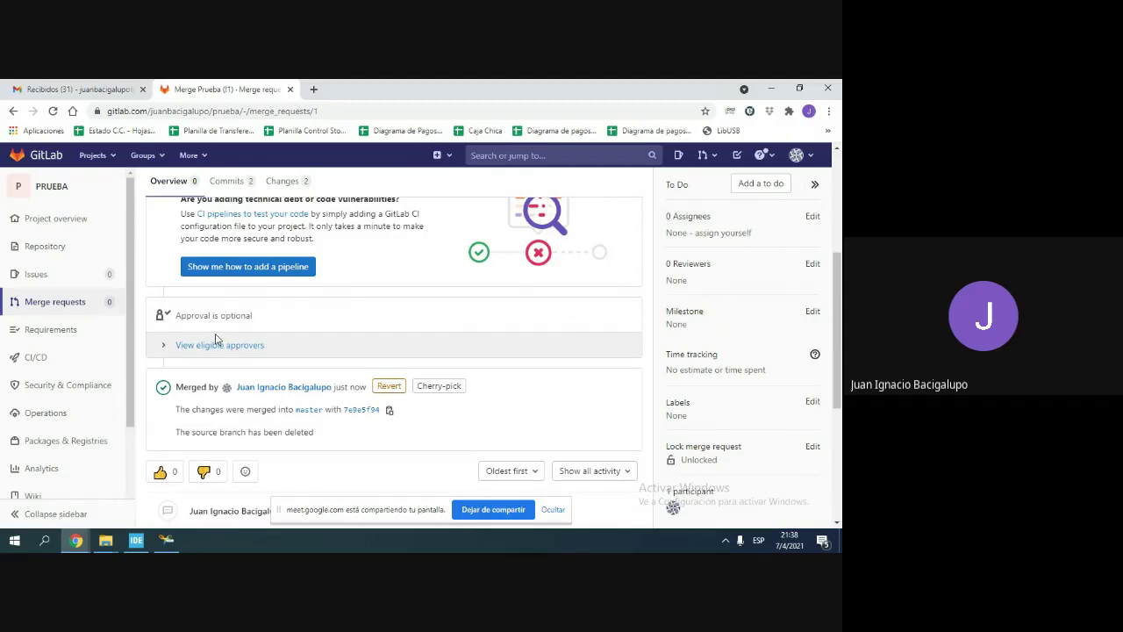
Step: Open the merge commit of the master branch from the repository's list of branches
scroll(302, 386, down, 3)
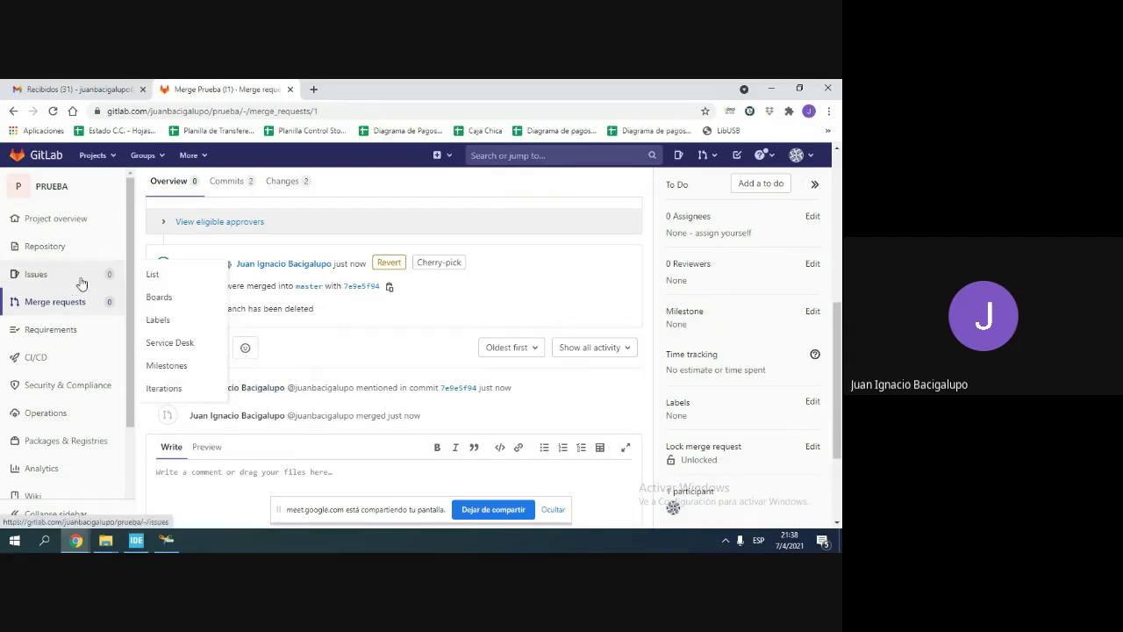
scroll(72, 369, up, 2)
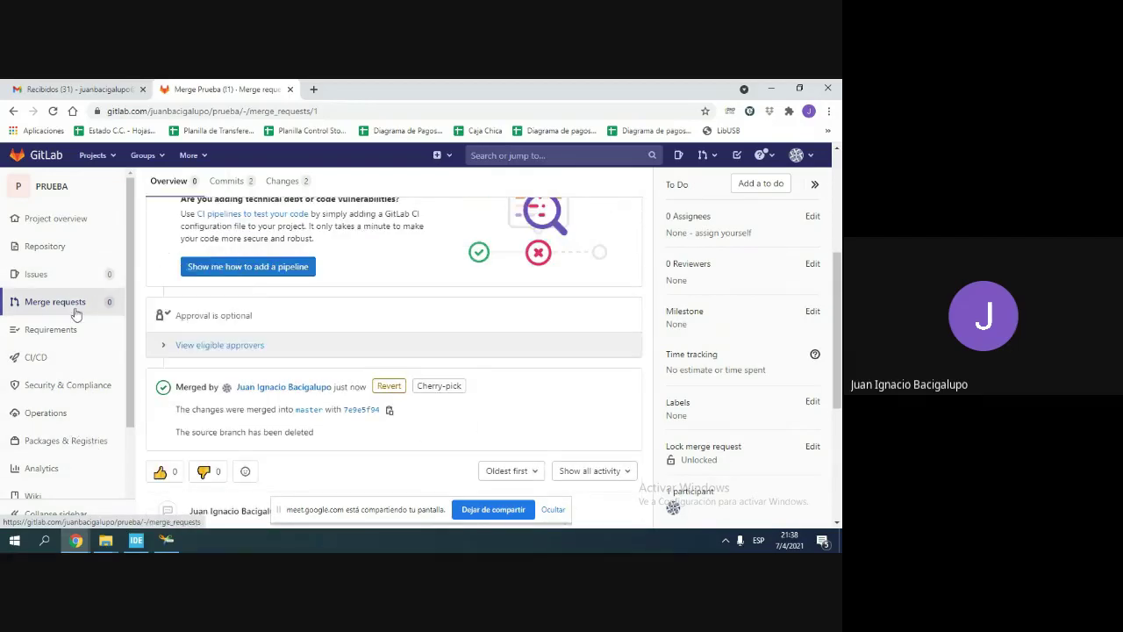
click(60, 247)
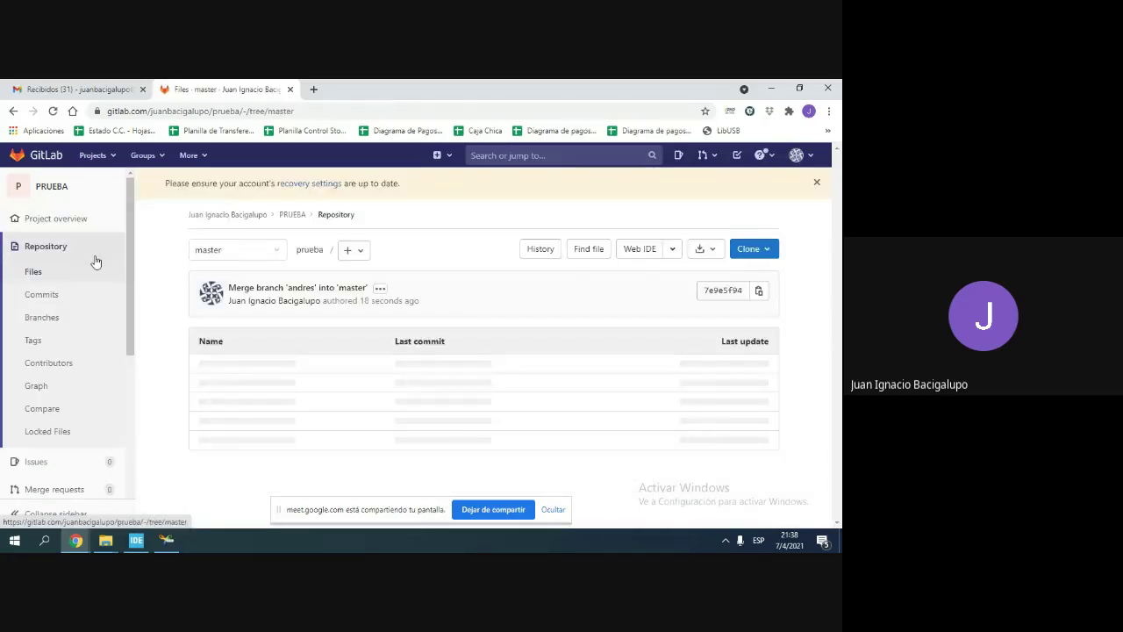
click(91, 323)
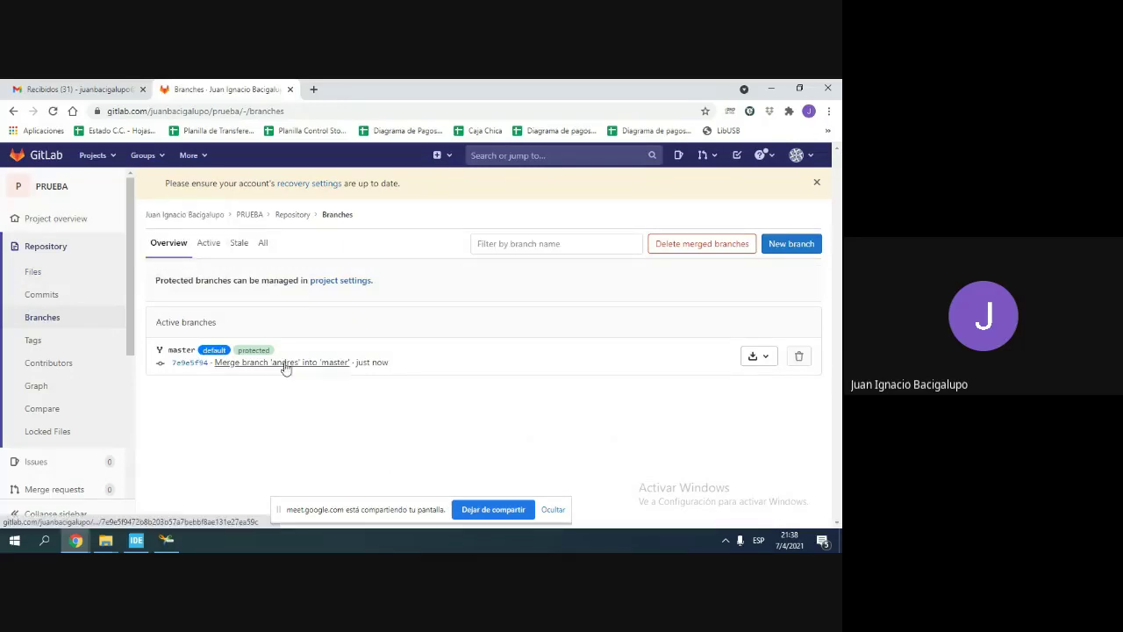
click(336, 369)
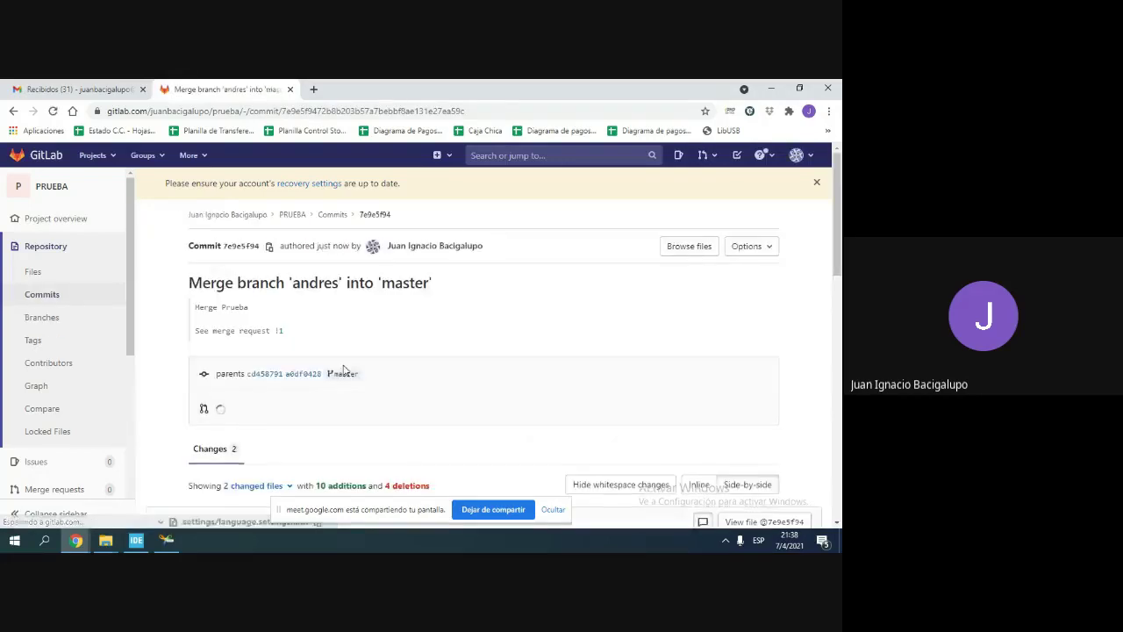
Step: Examine the merge commit's additions and deletions in .settings/language.settings.xml and Codigo/Ejemplo1.c, comparing the old and new functions
scroll(343, 369, down, 3)
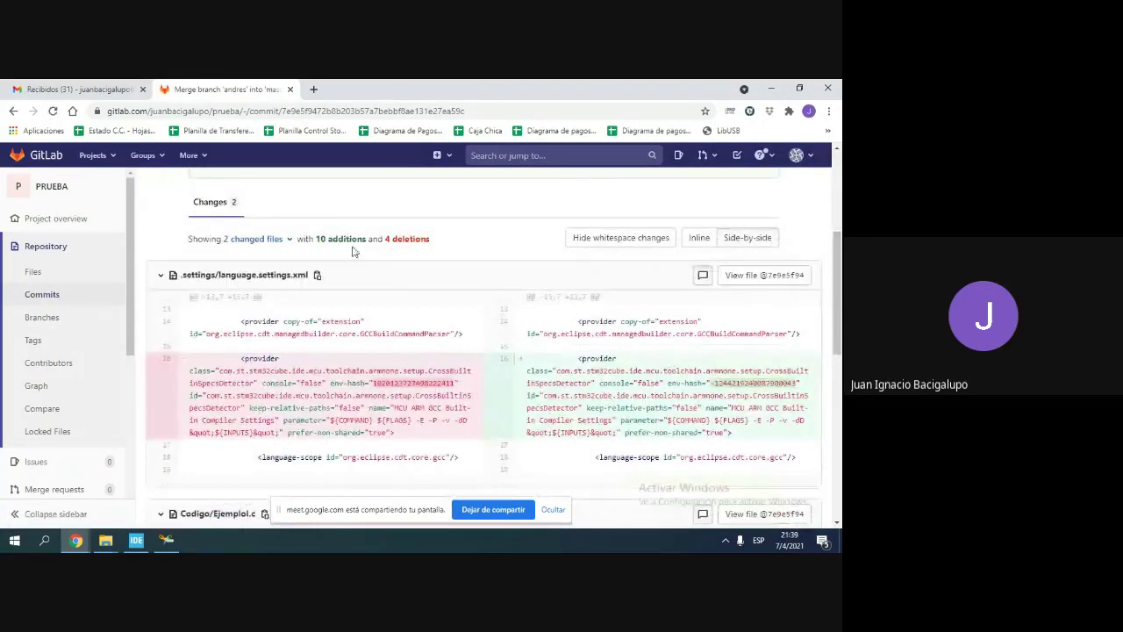
drag(317, 238, 364, 249)
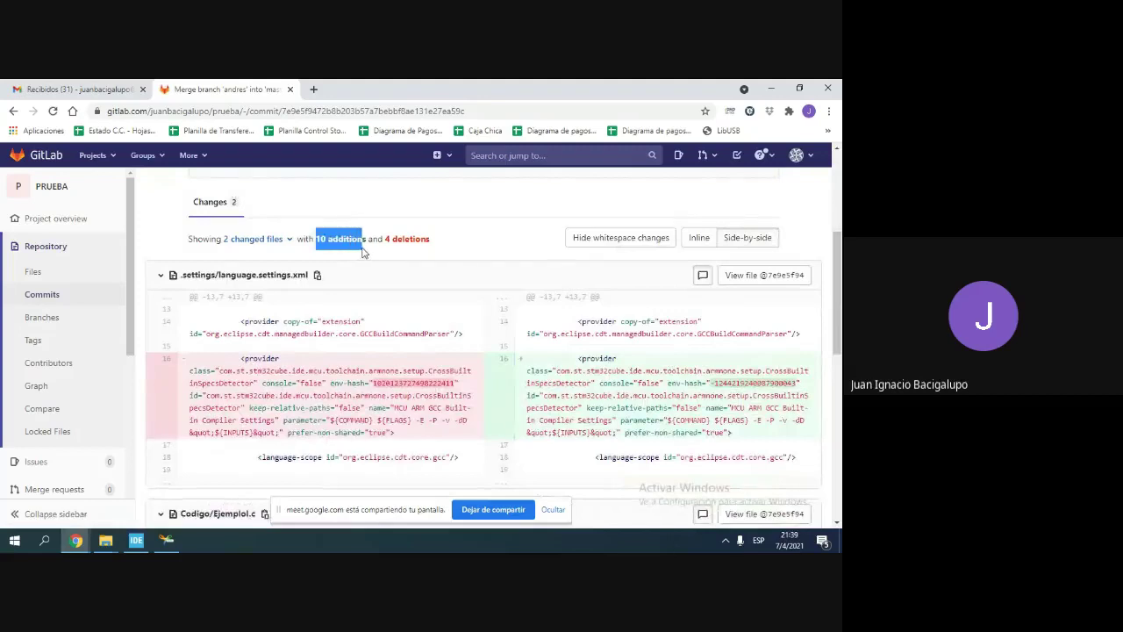
scroll(424, 360, down, 7)
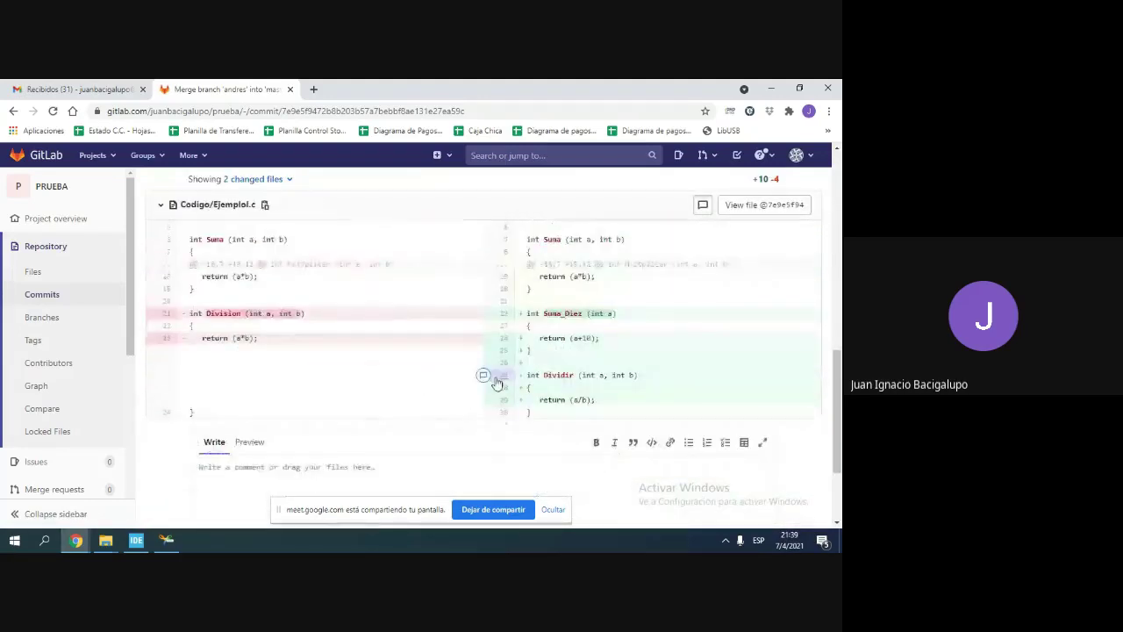
scroll(641, 356, up, 5)
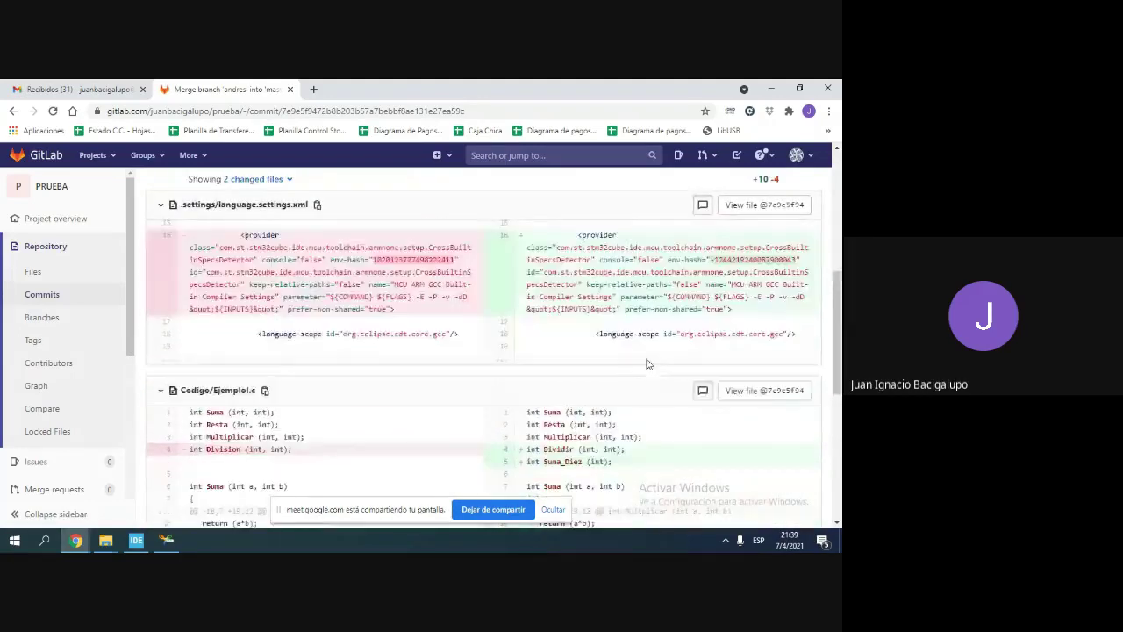
scroll(645, 360, up, 2)
scroll(621, 371, down, 1)
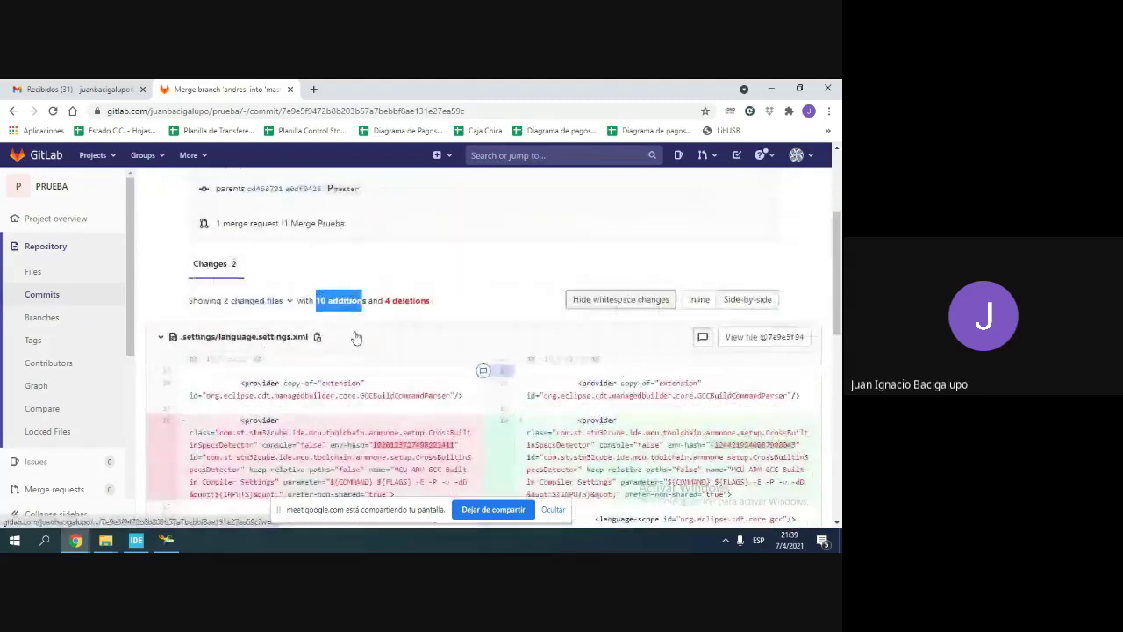
scroll(394, 372, up, 1)
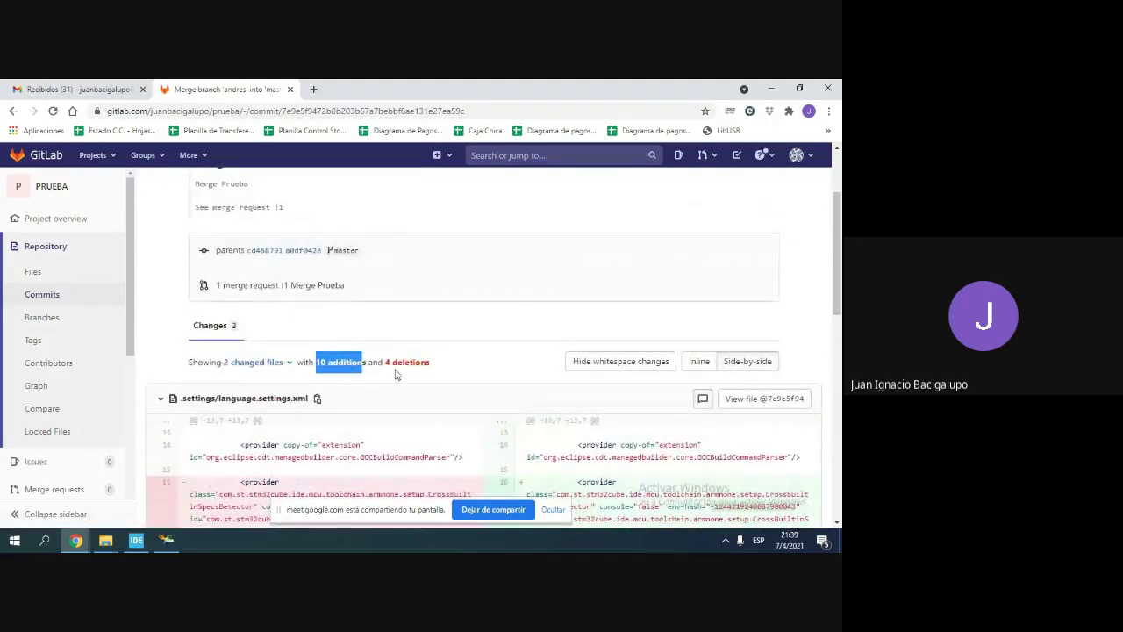
scroll(398, 366, down, 1)
scroll(391, 359, down, 5)
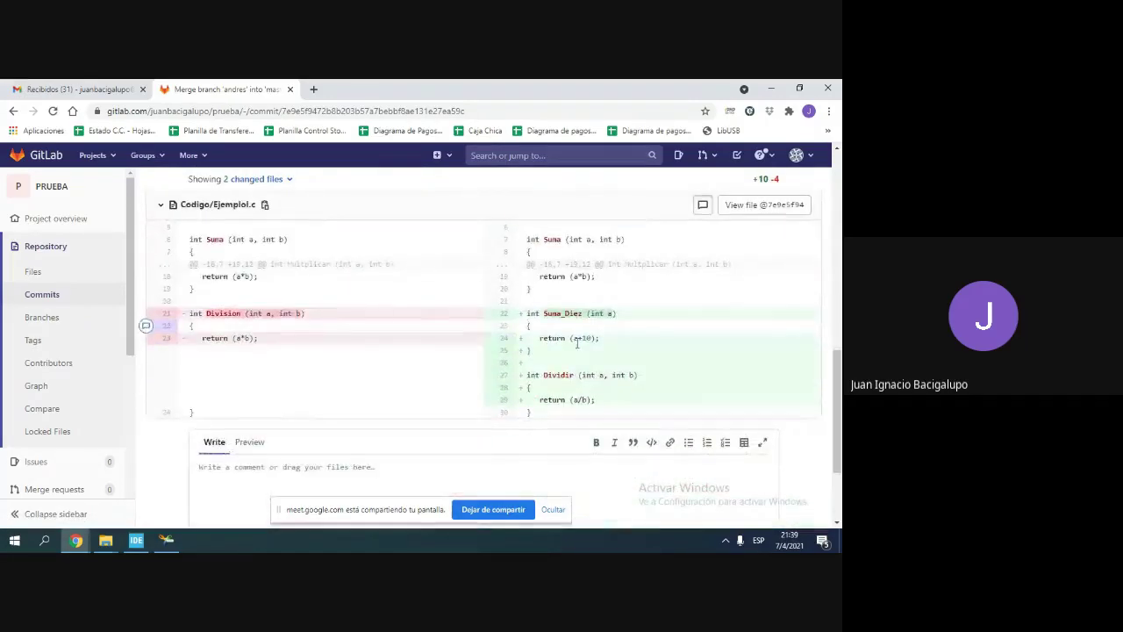
scroll(629, 347, up, 3)
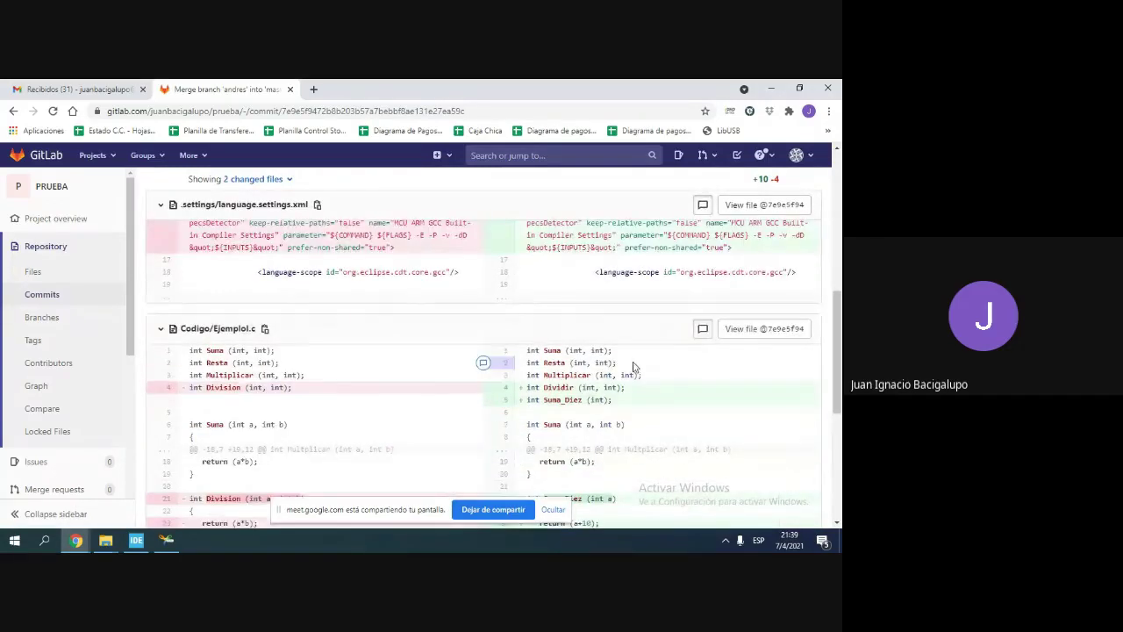
scroll(628, 367, up, 3)
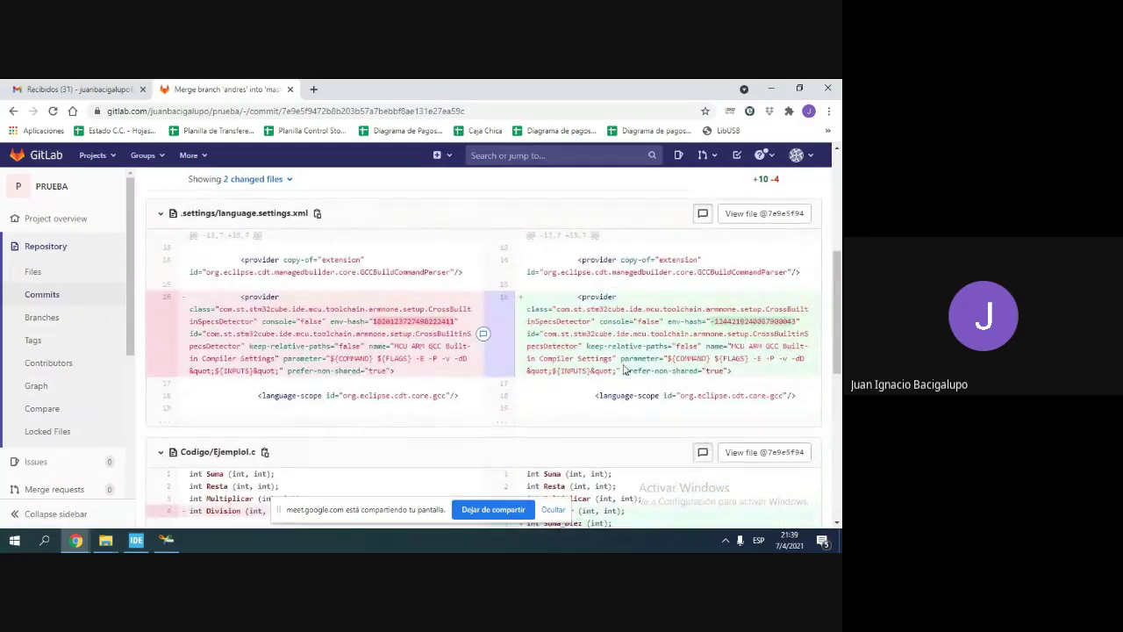
scroll(626, 370, up, 4)
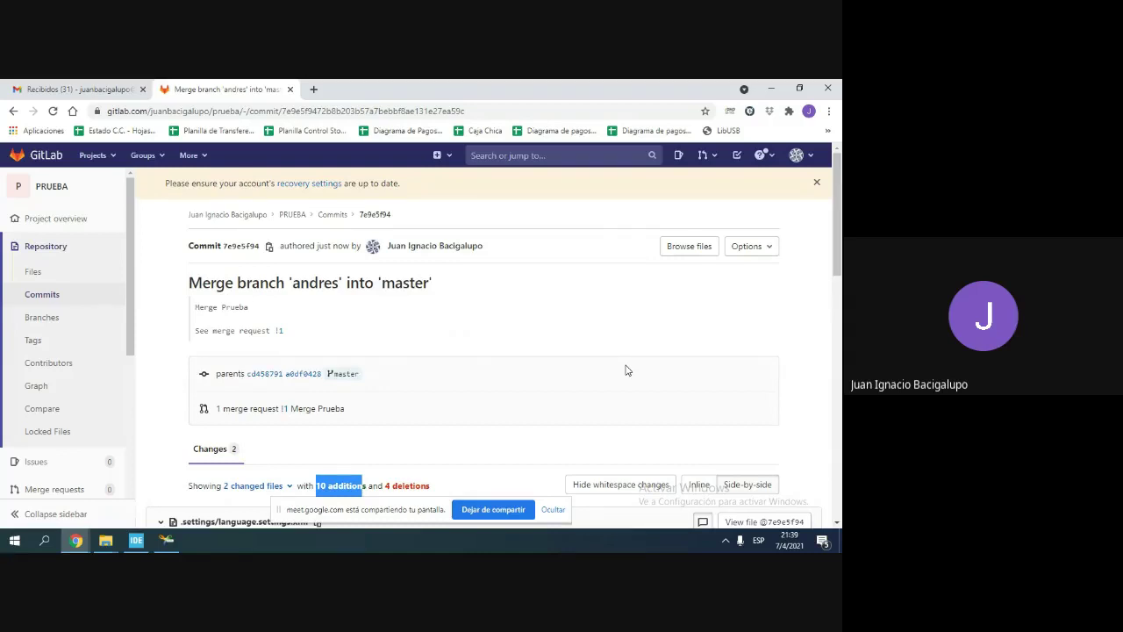
scroll(627, 371, down, 5)
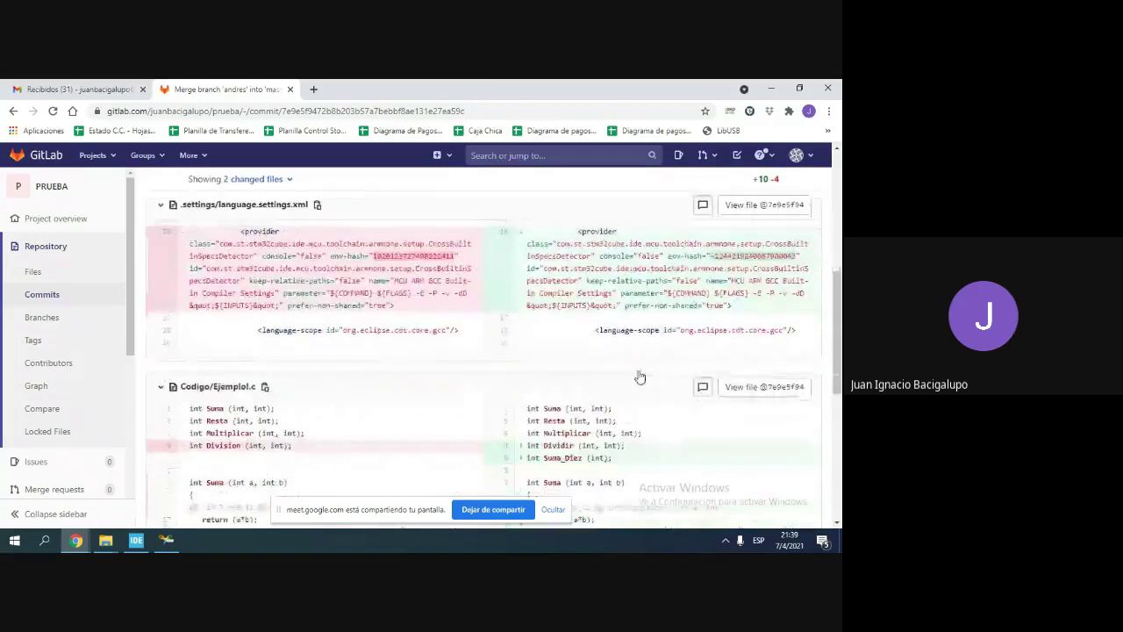
scroll(640, 377, down, 3)
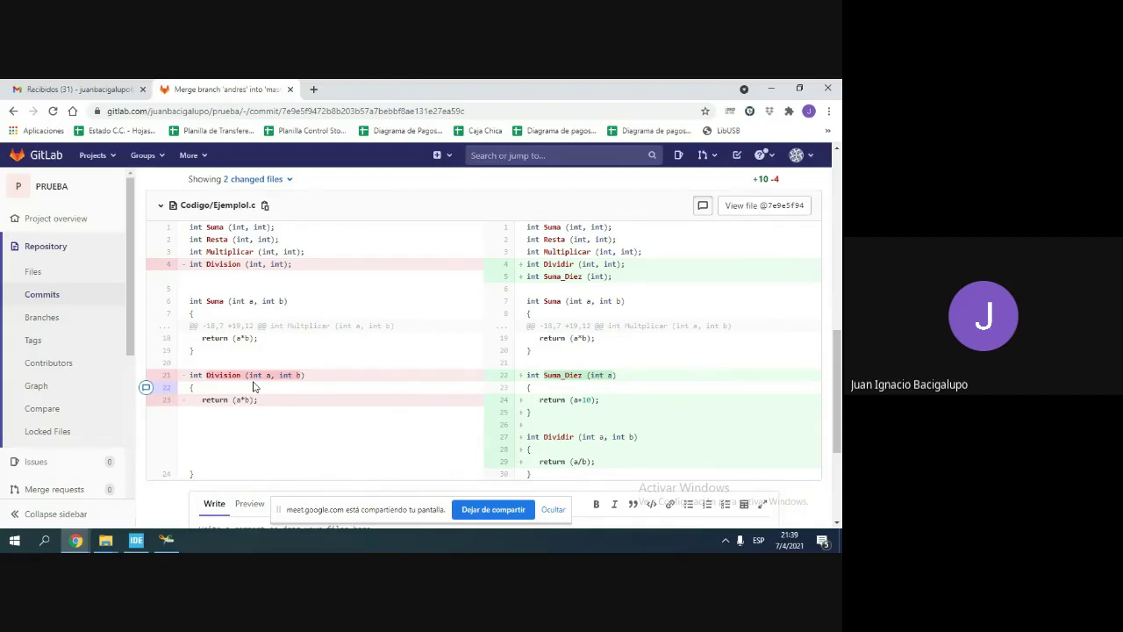
Step: Check the master files on the project overview and the repository's remaining active branches
click(83, 227)
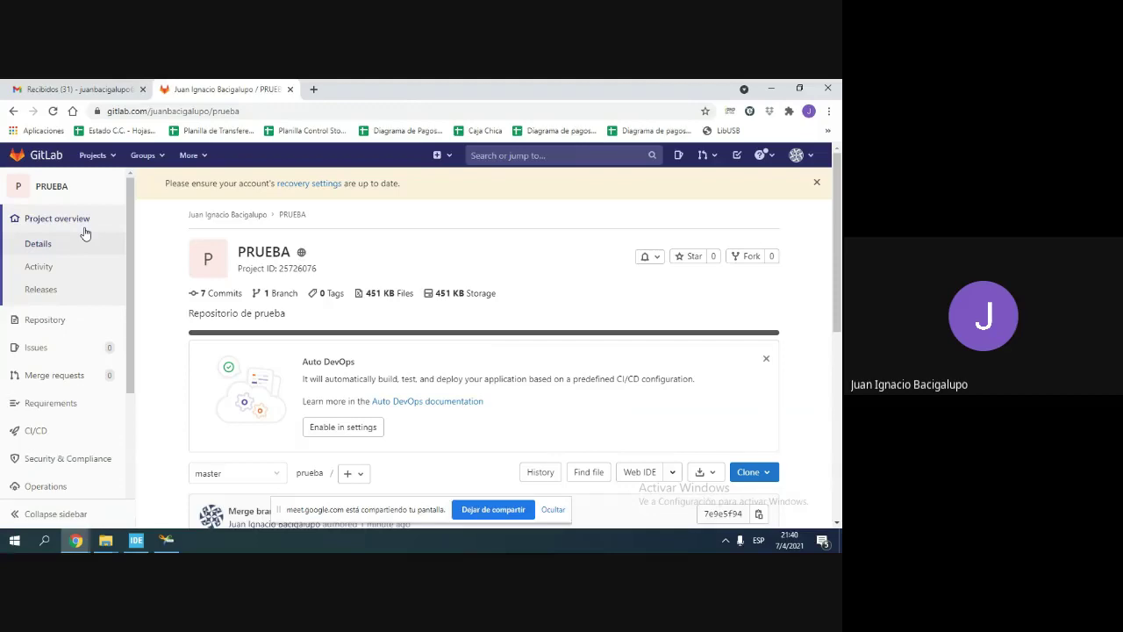
scroll(326, 326, down, 3)
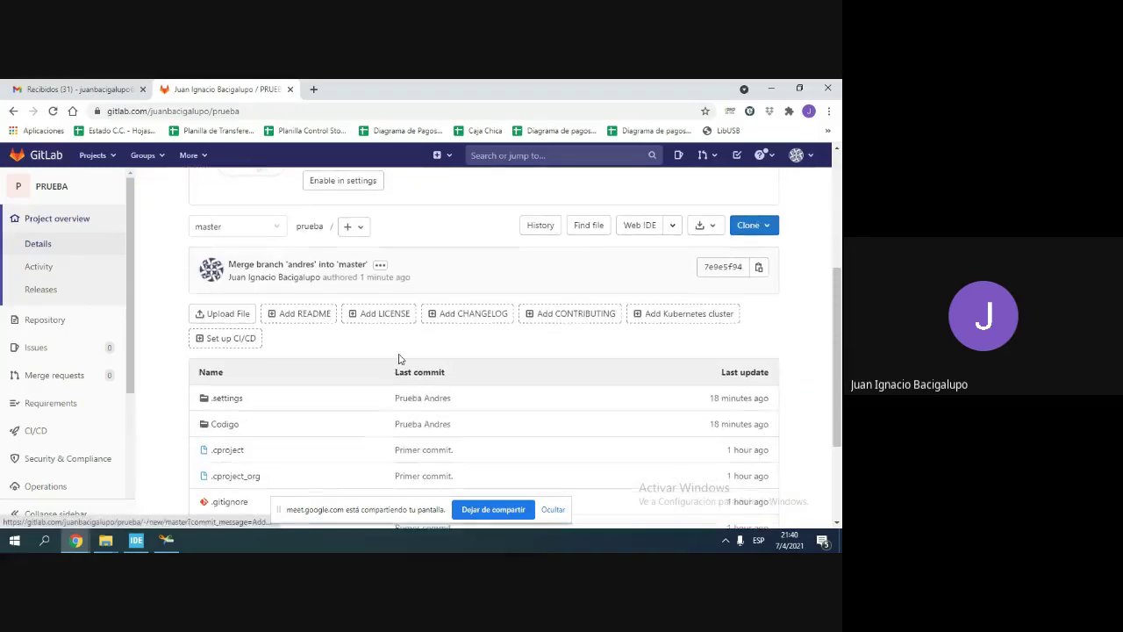
mouse_move(63, 347)
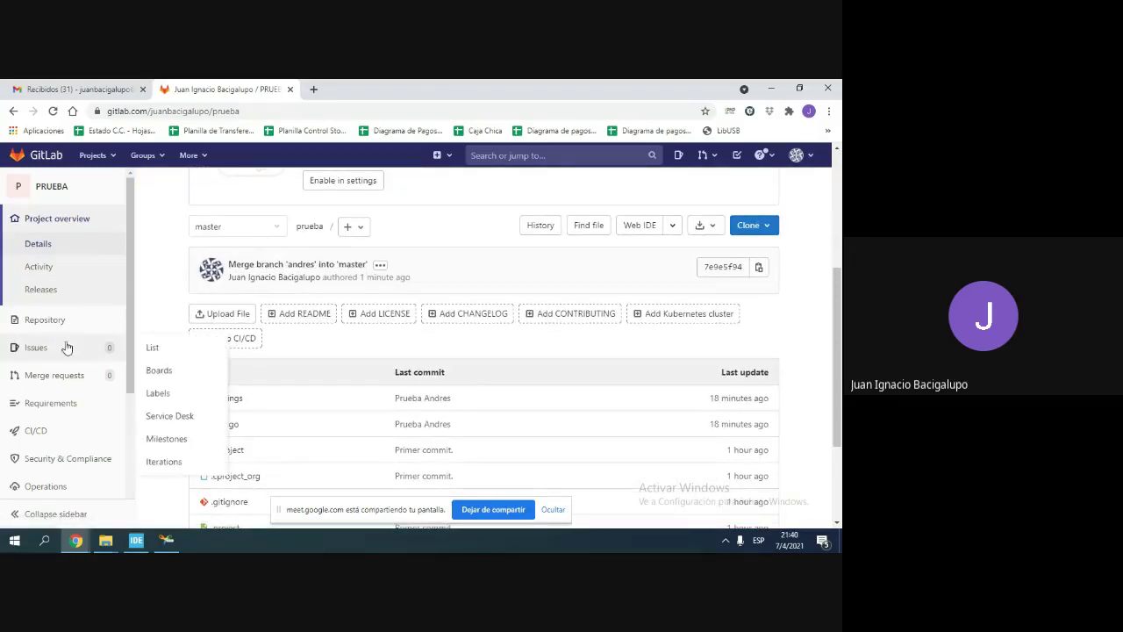
mouse_move(55, 325)
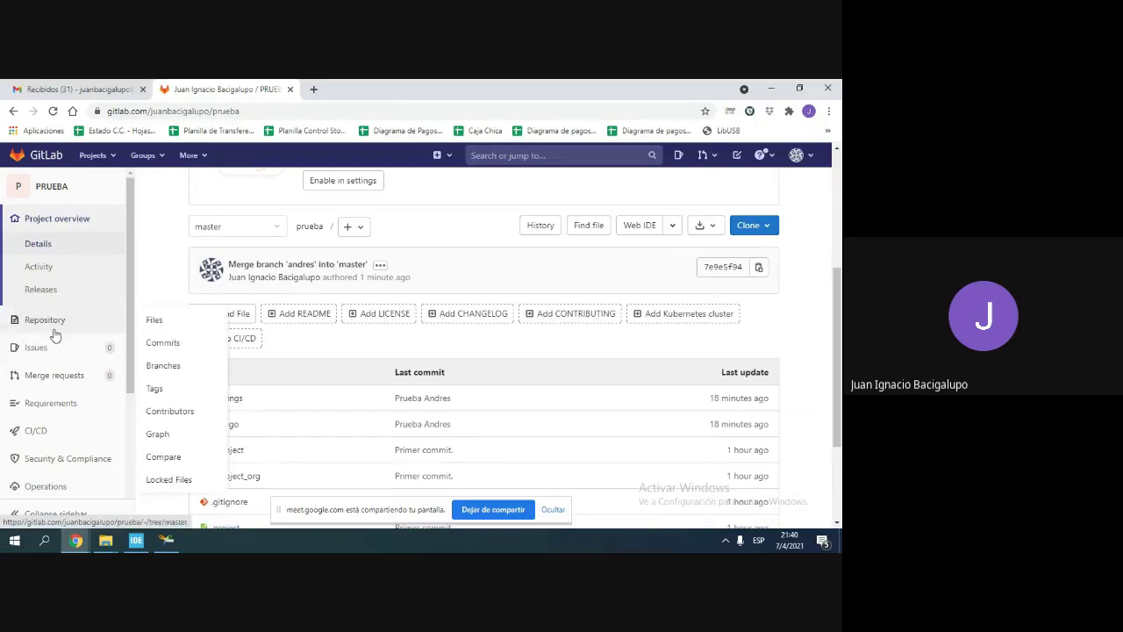
click(173, 363)
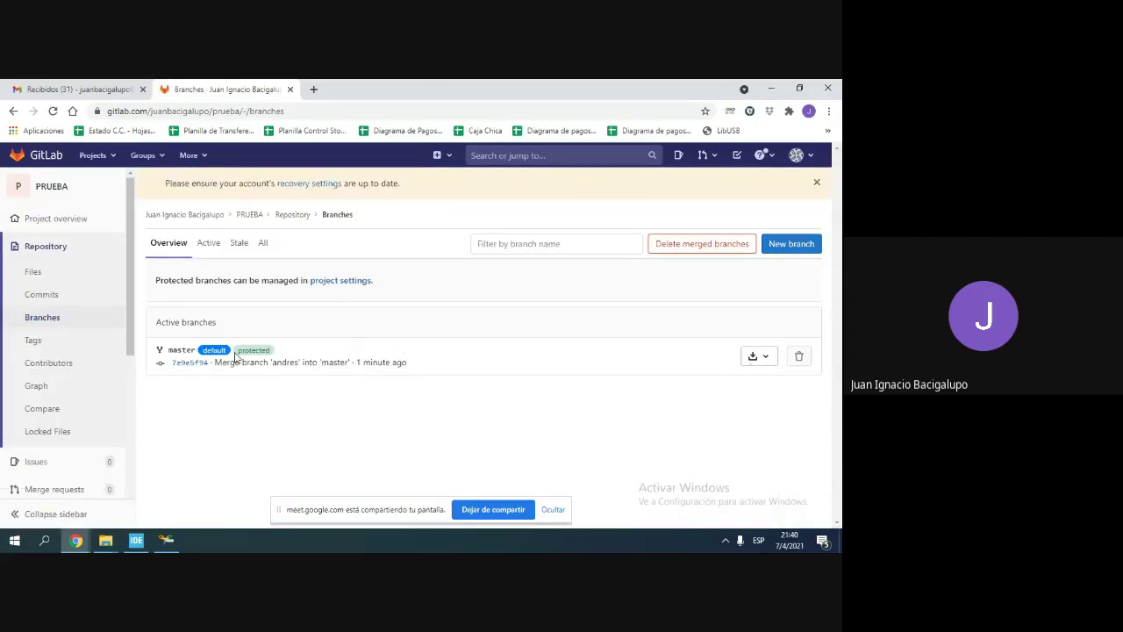
click(766, 358)
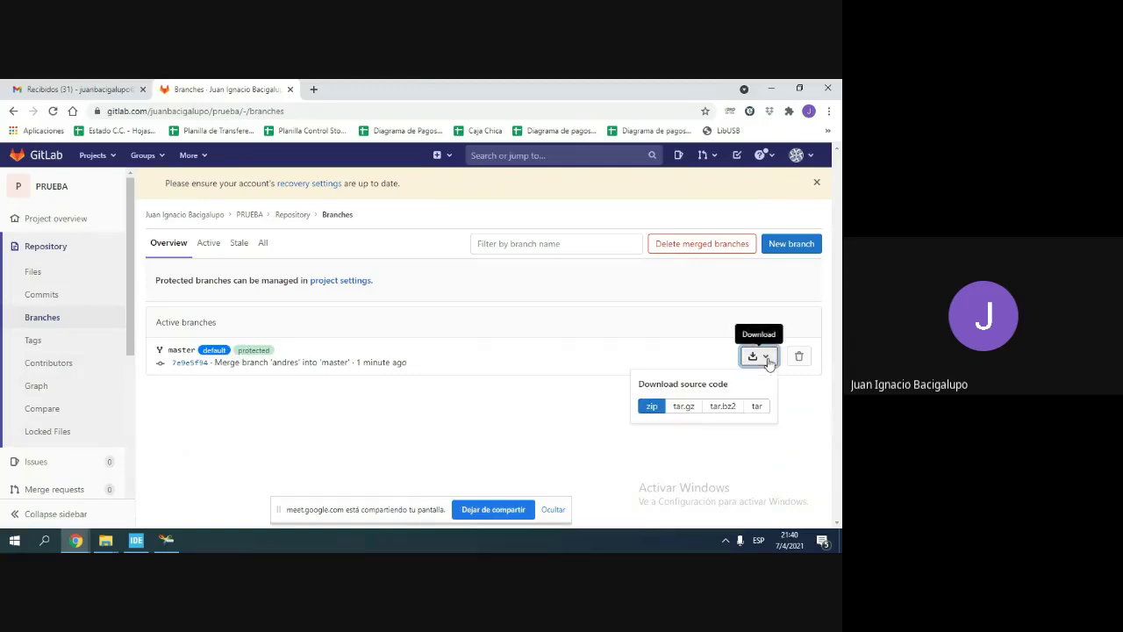
click(768, 362)
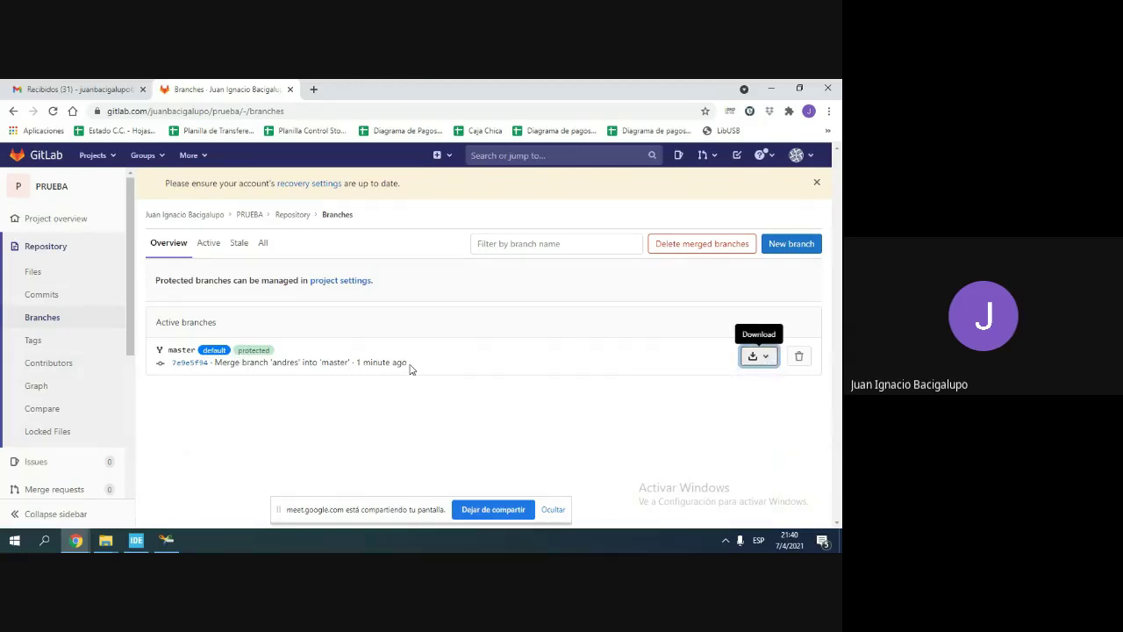
click(516, 362)
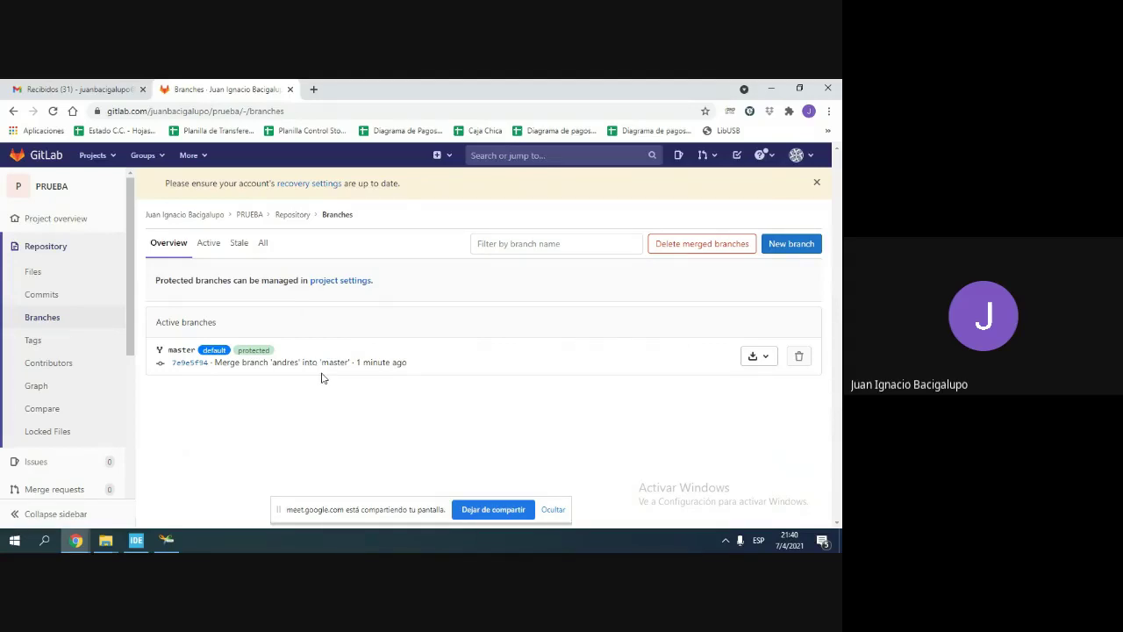
Step: Try to create a new branch named "Nuevo Branch" from master
click(795, 243)
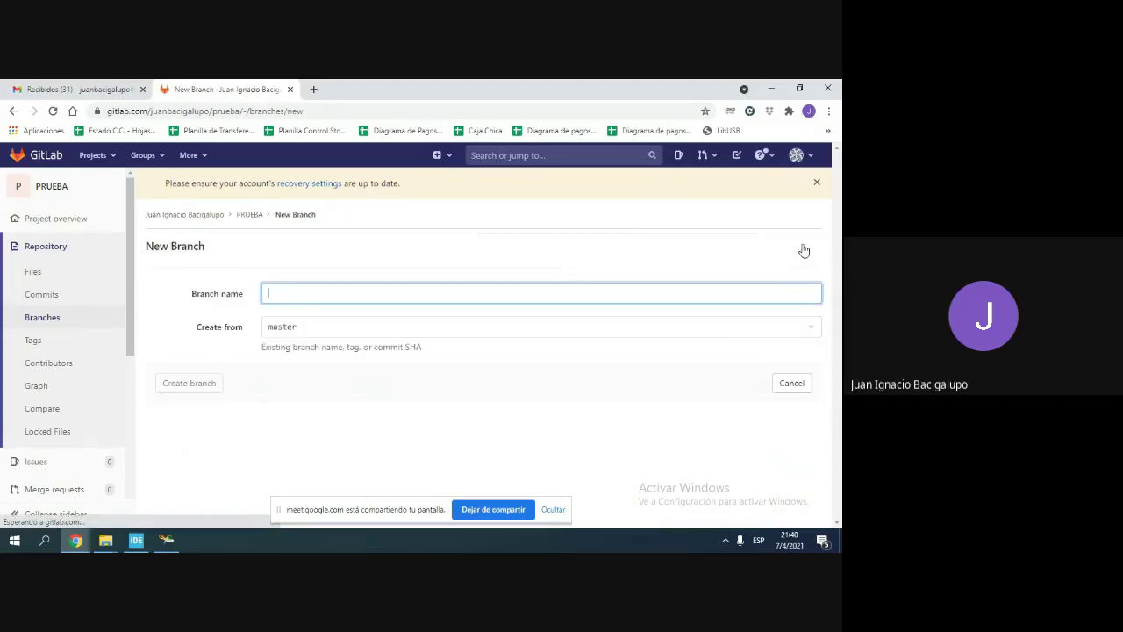
text(Nuevo Branch)
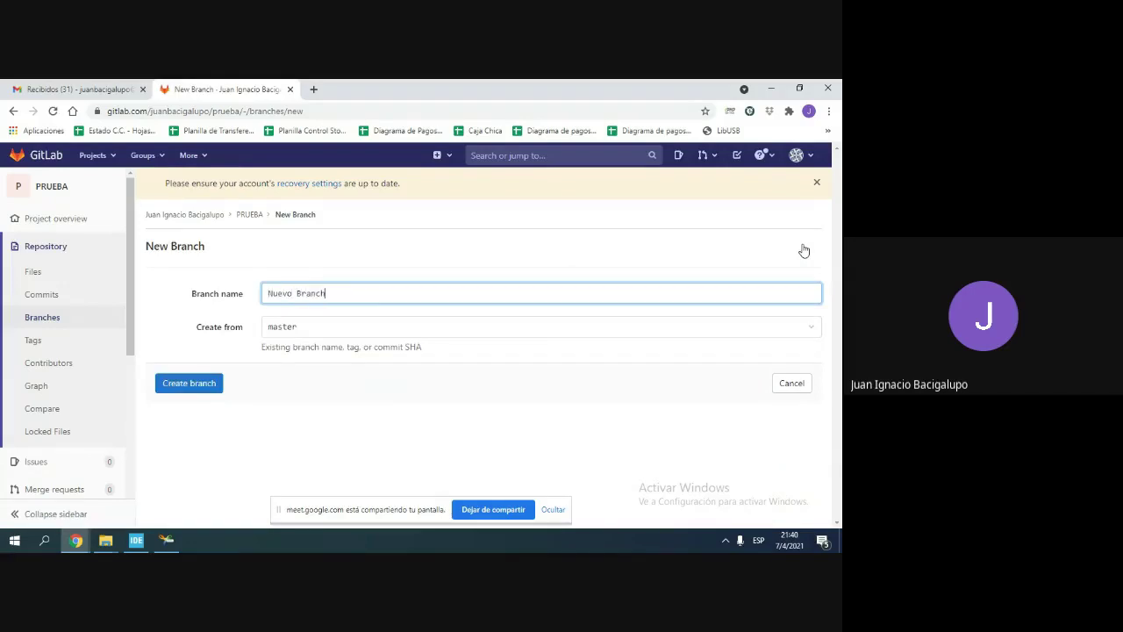
click(205, 388)
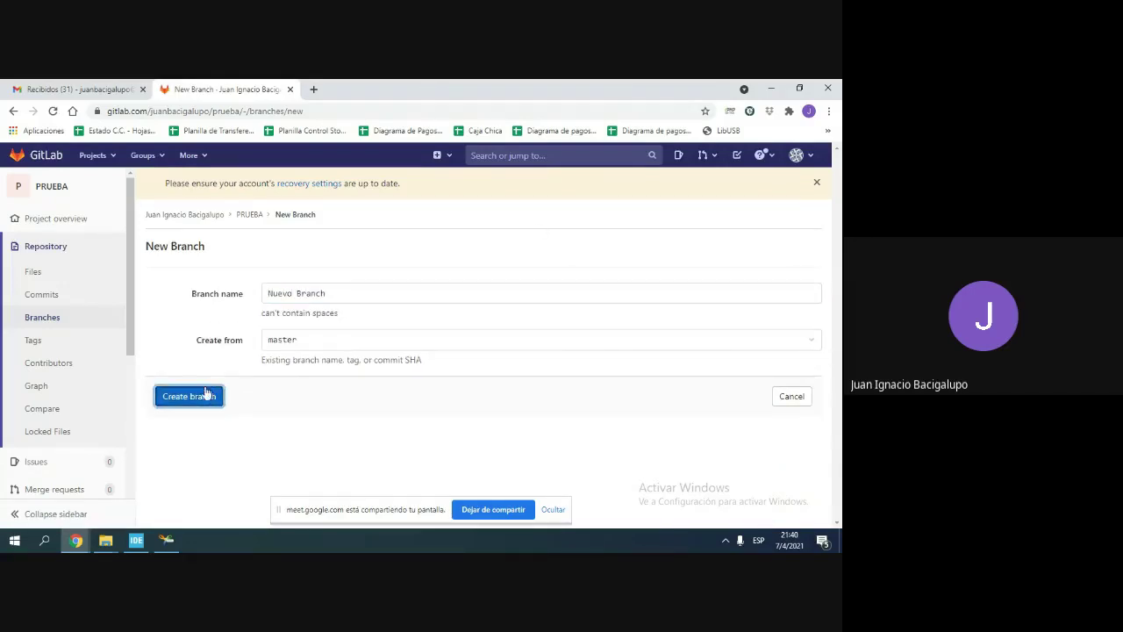
click(210, 397)
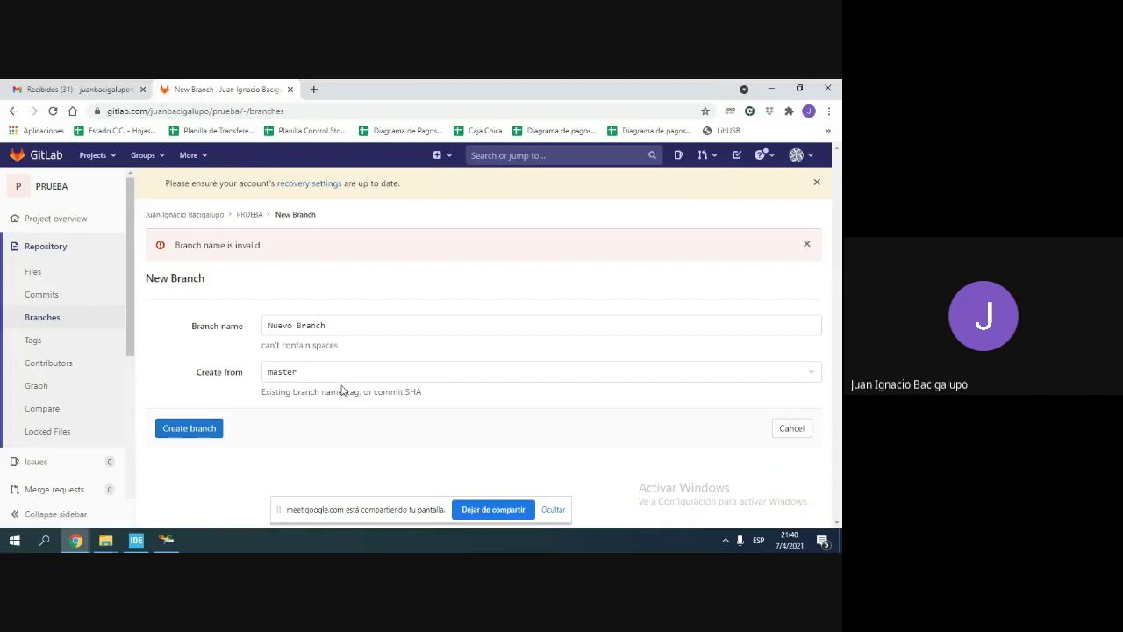
Step: Replace the branch name with NewBranch and create the branch from master
drag(327, 325, 272, 331)
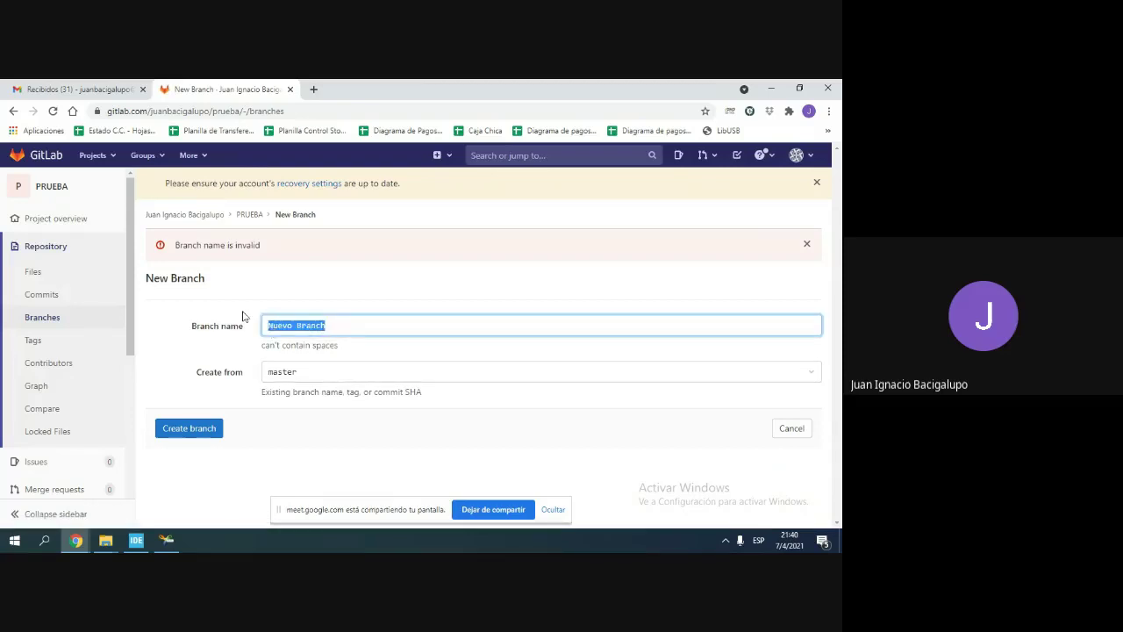
text(new)
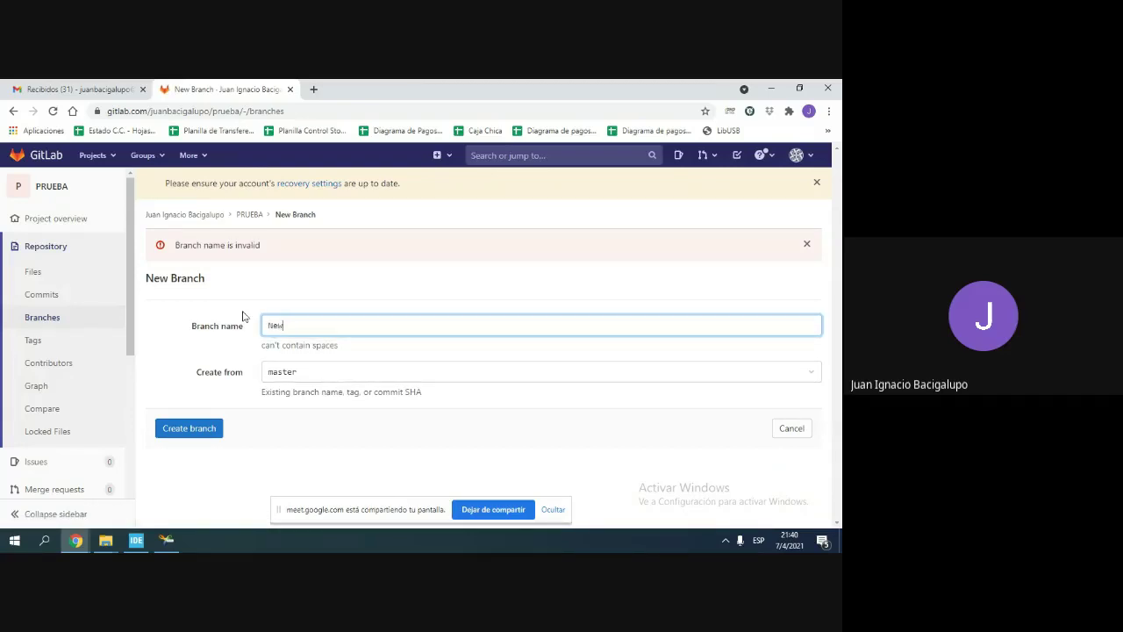
click(215, 434)
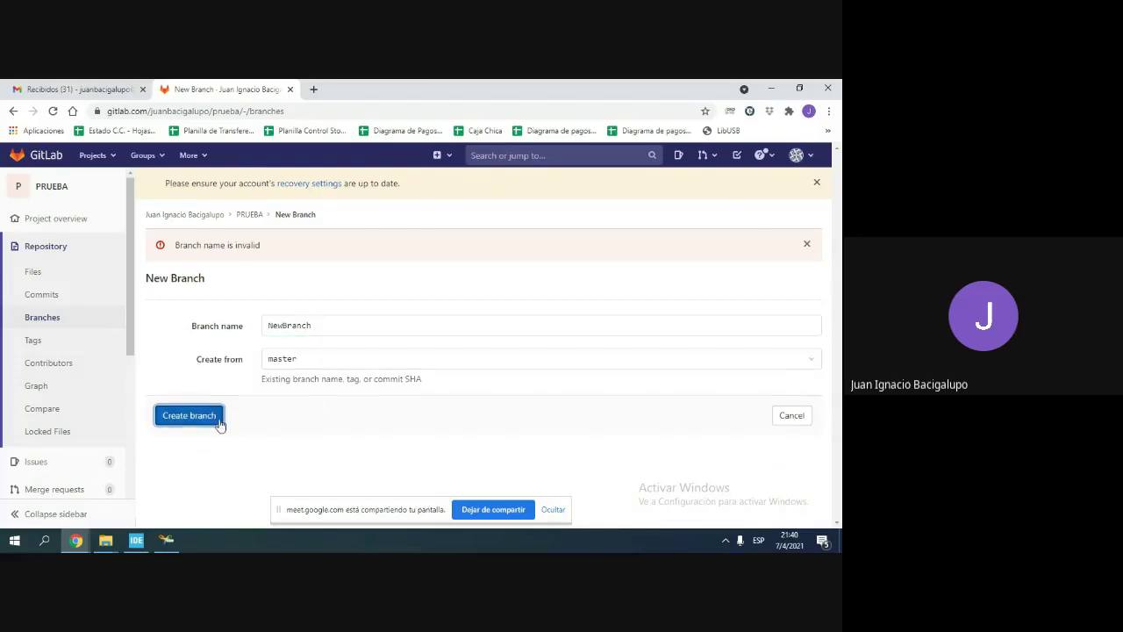
click(212, 418)
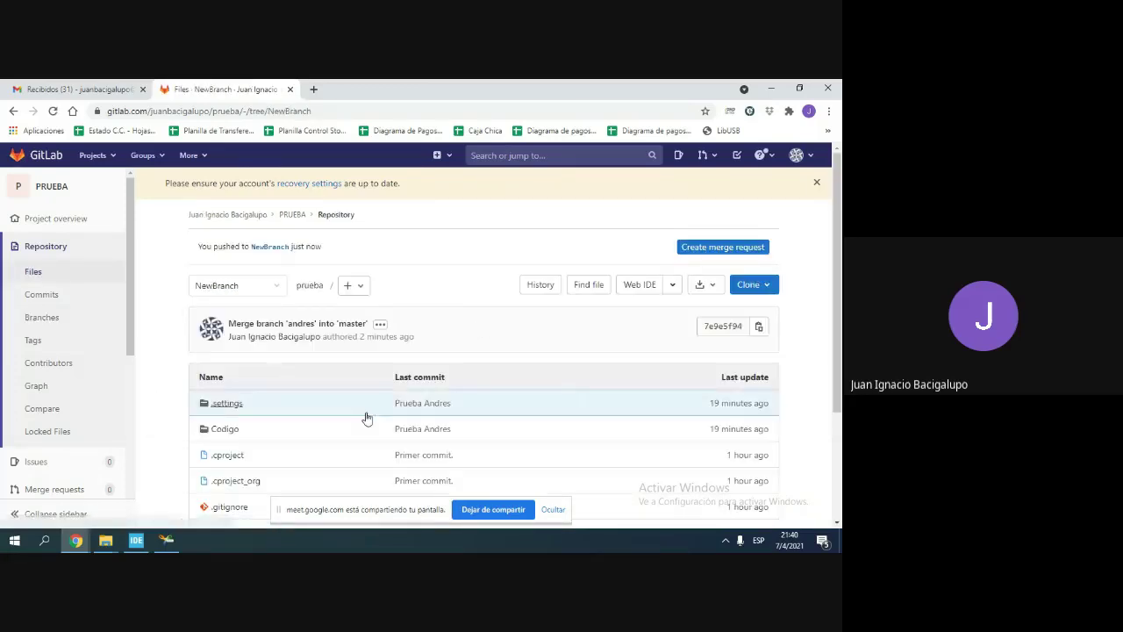
Step: Check the files in NewBranch and how the branch compares with master in the repository's list of branches
scroll(394, 421, down, 2)
scroll(394, 422, up, 2)
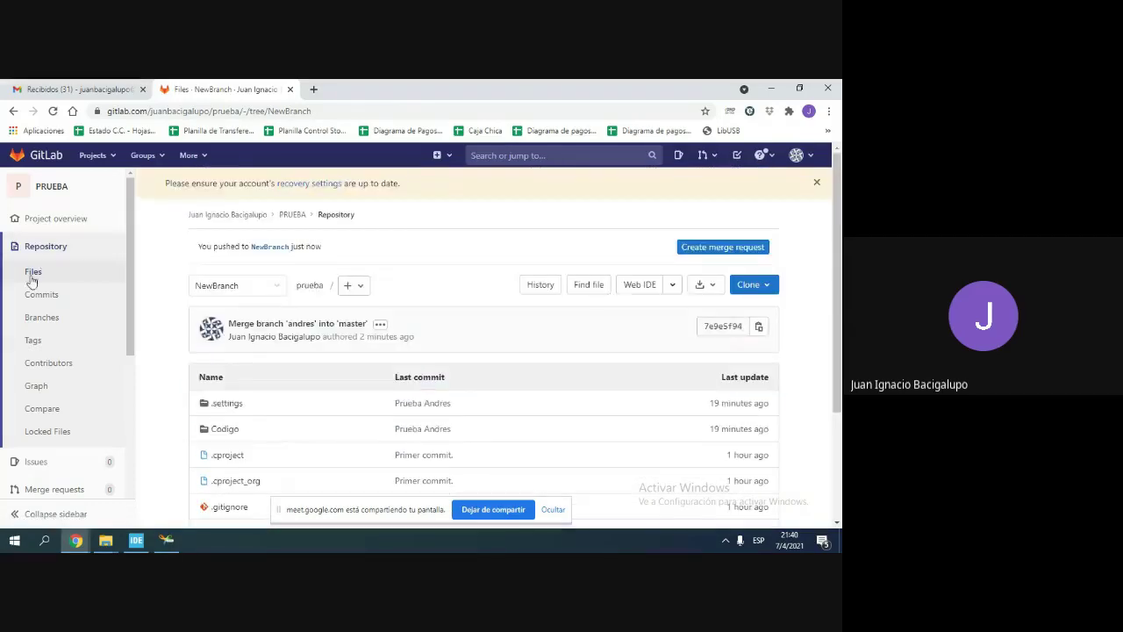
click(56, 317)
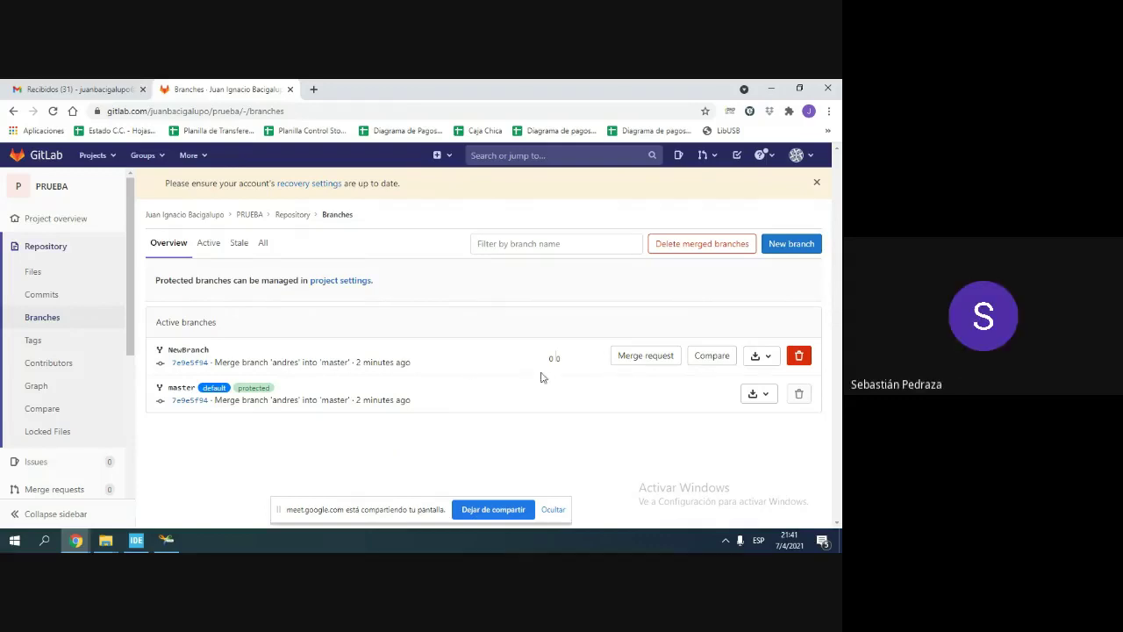
mouse_move(566, 361)
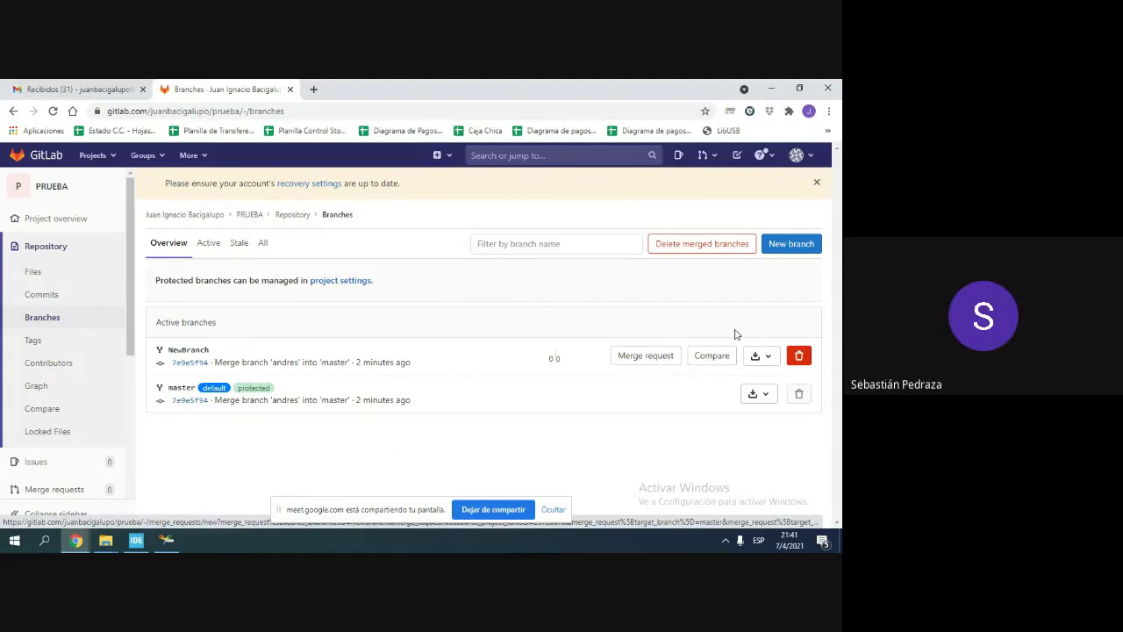
Step: Create another branch named Doblebranch from master
click(783, 250)
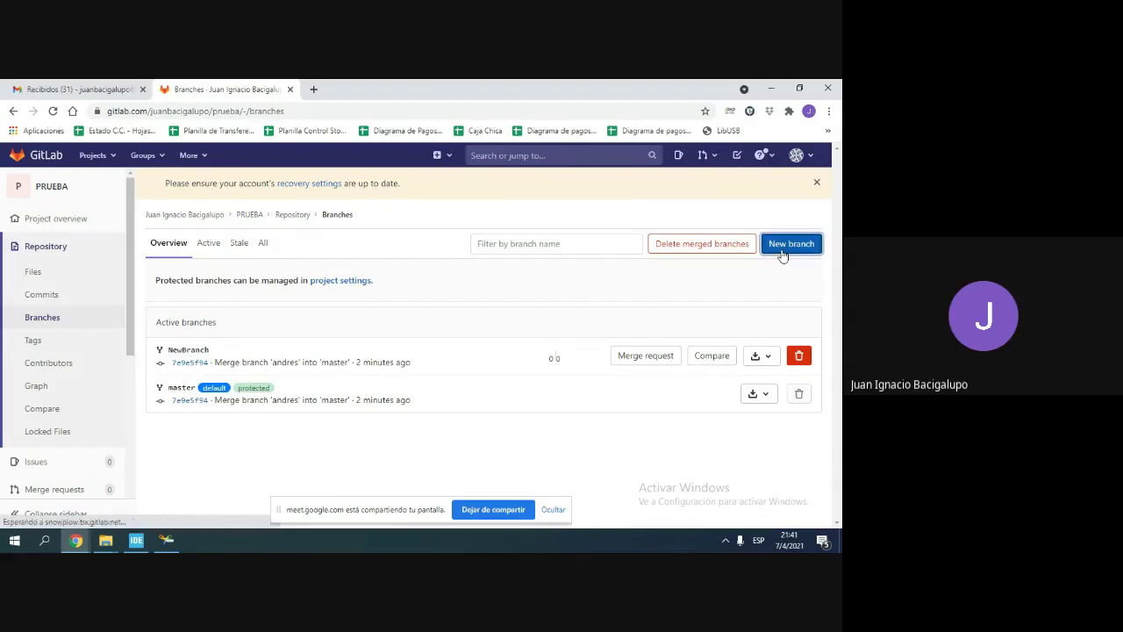
text(Doblebranch)
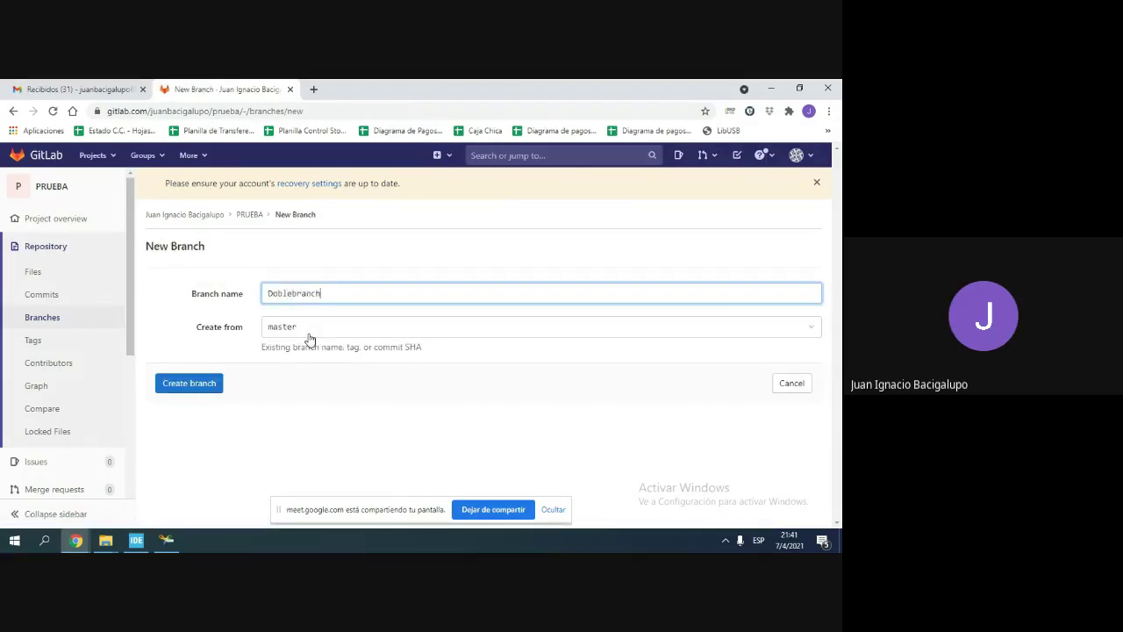
click(201, 383)
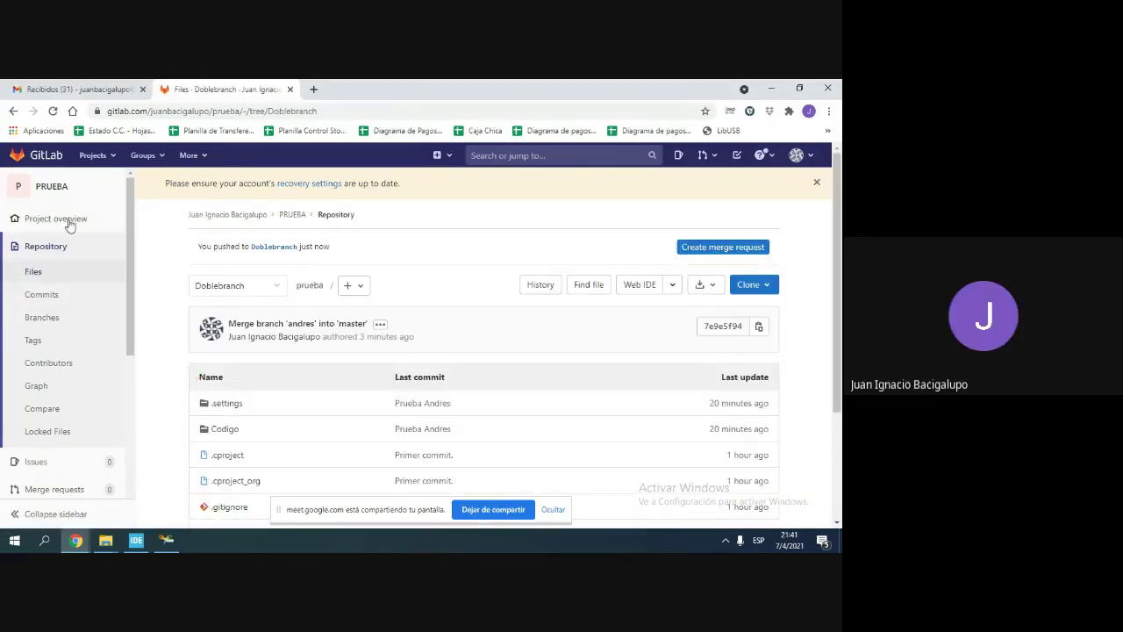
Step: Create a draft merge request from Doblebranch into master with 3 approvals required from any eligible user
click(63, 318)
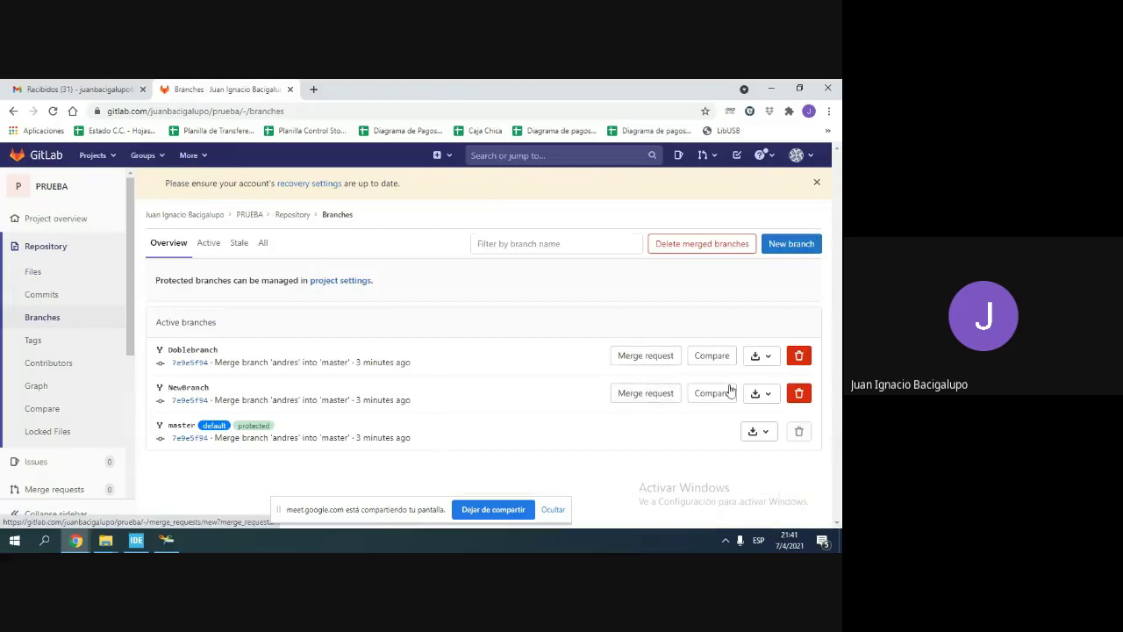
click(654, 356)
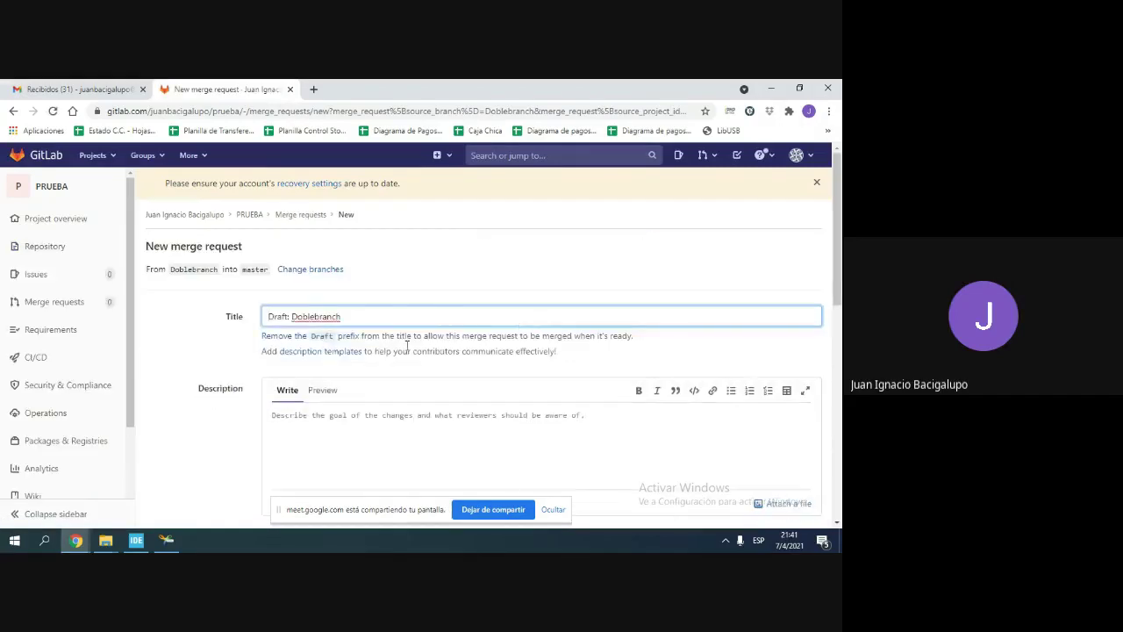
scroll(407, 360, down, 2)
scroll(369, 323, down, 2)
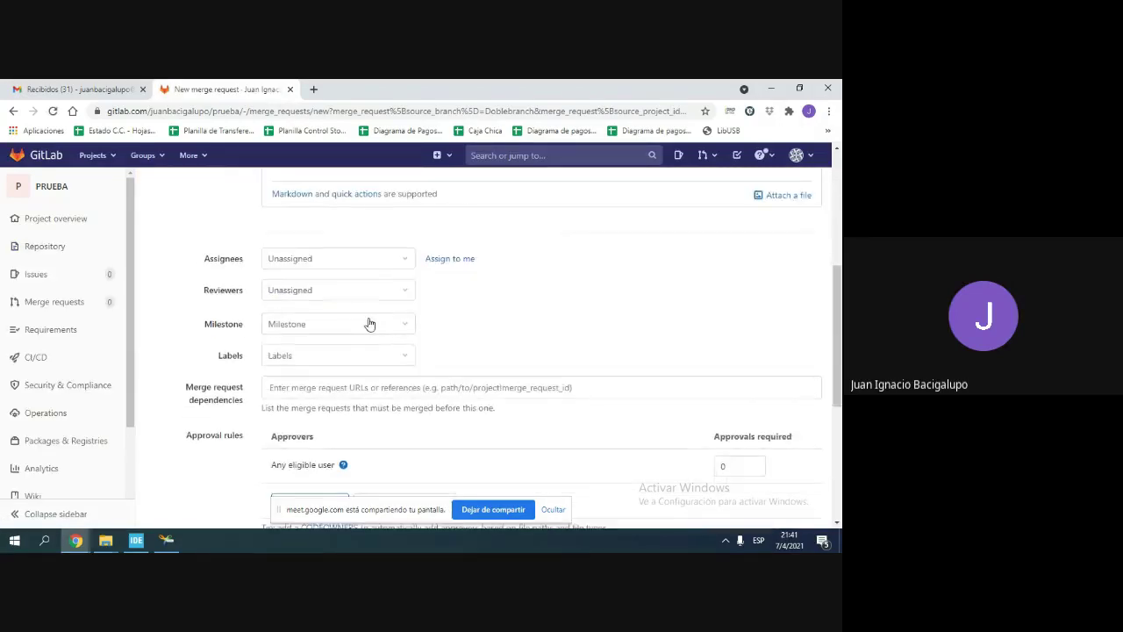
scroll(369, 324, down, 2)
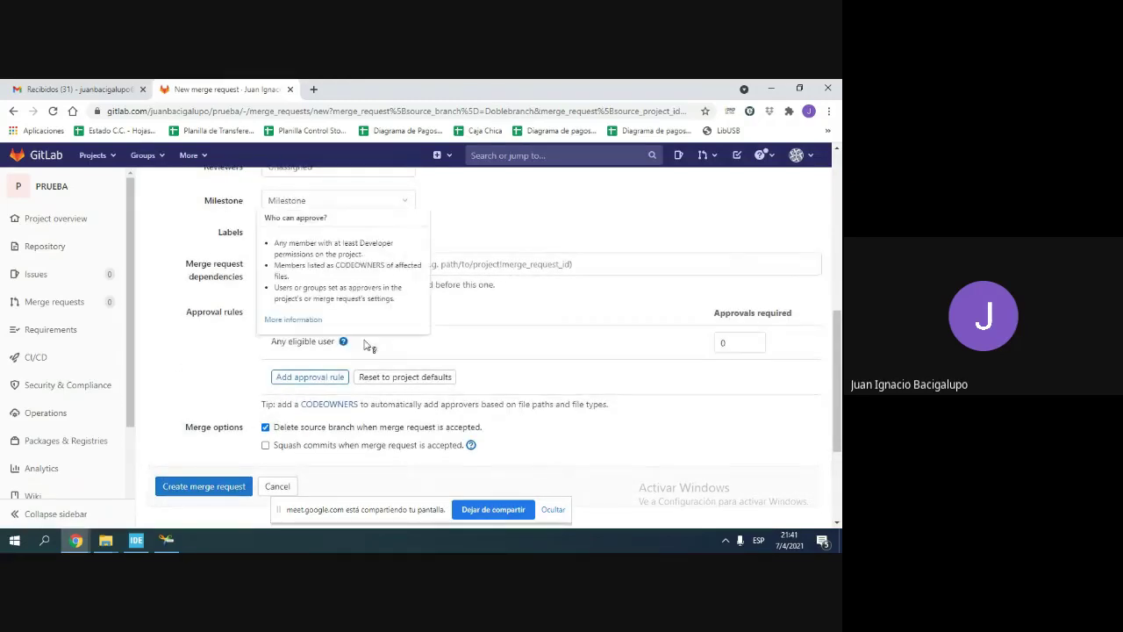
double_click(725, 342)
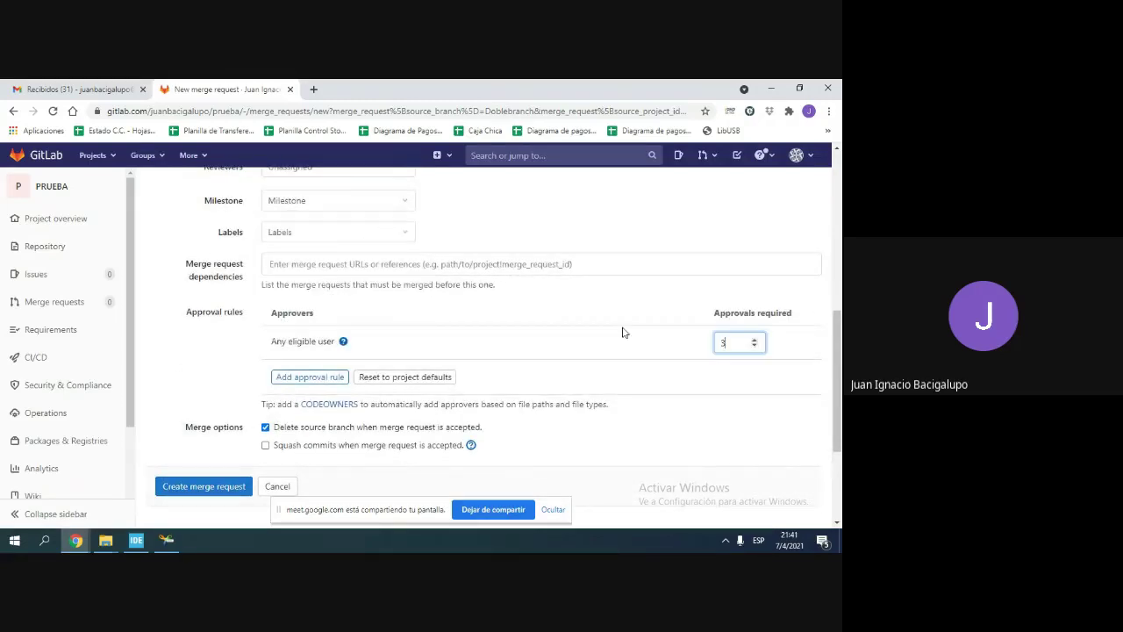
scroll(288, 406, down, 2)
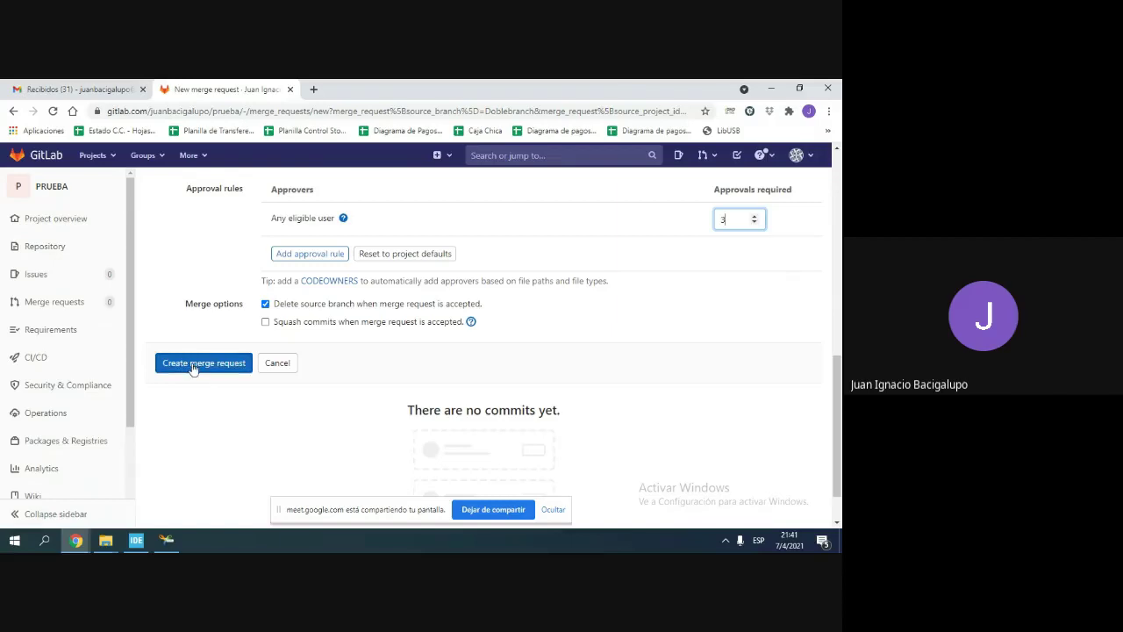
click(194, 363)
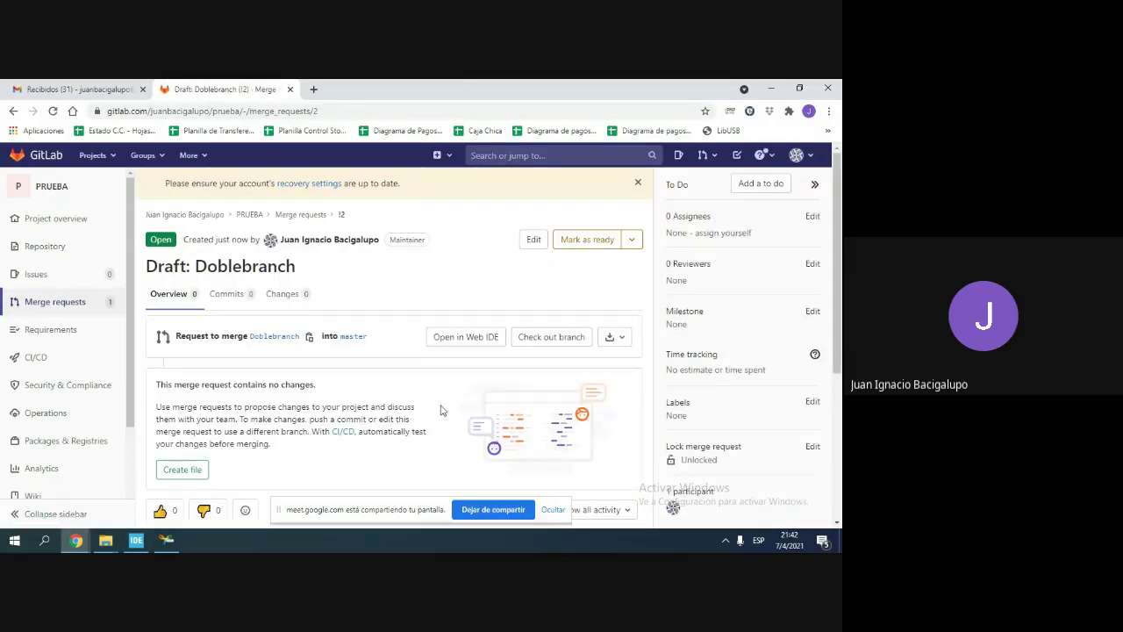
Step: Open the Draft: Doblebranch request from the project's merge requests and examine its overview and comment area
click(76, 304)
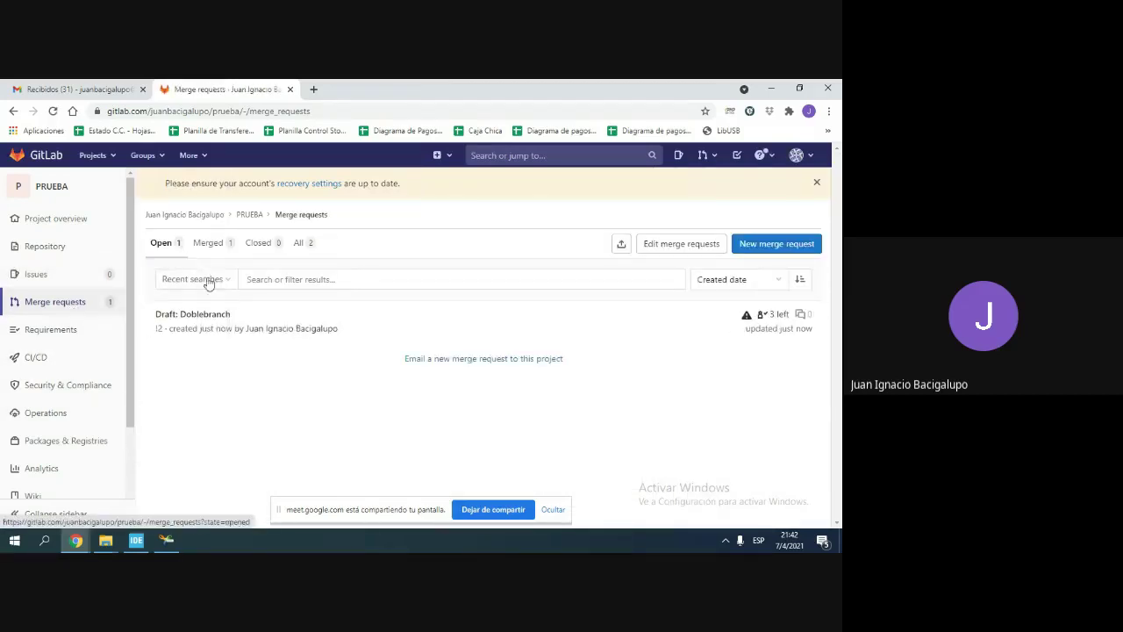
click(197, 314)
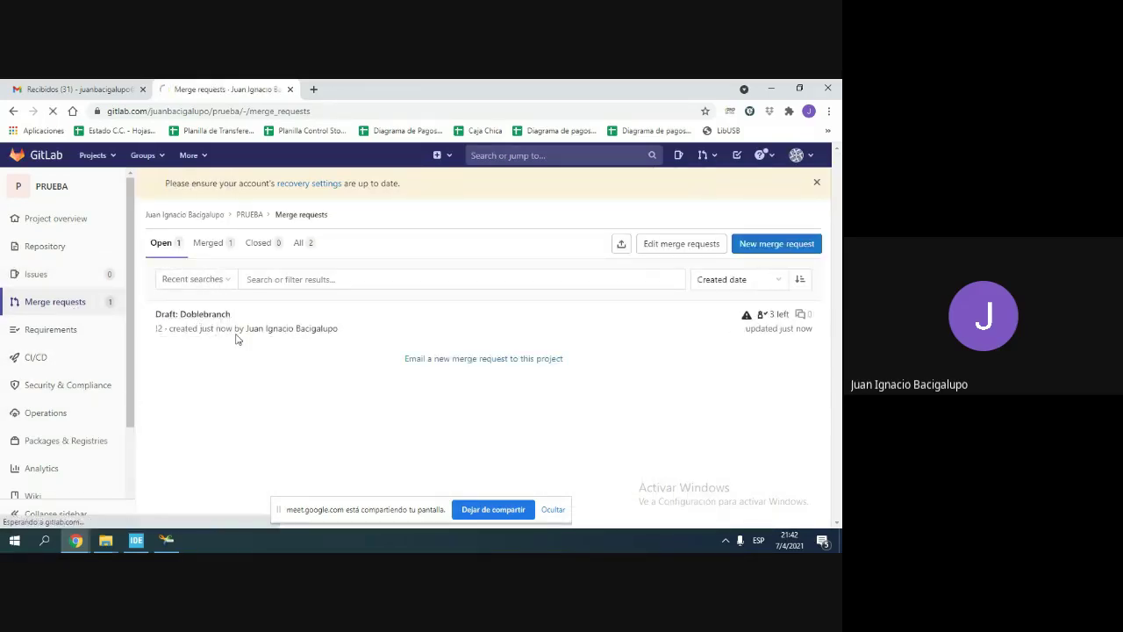
scroll(268, 359, down, 3)
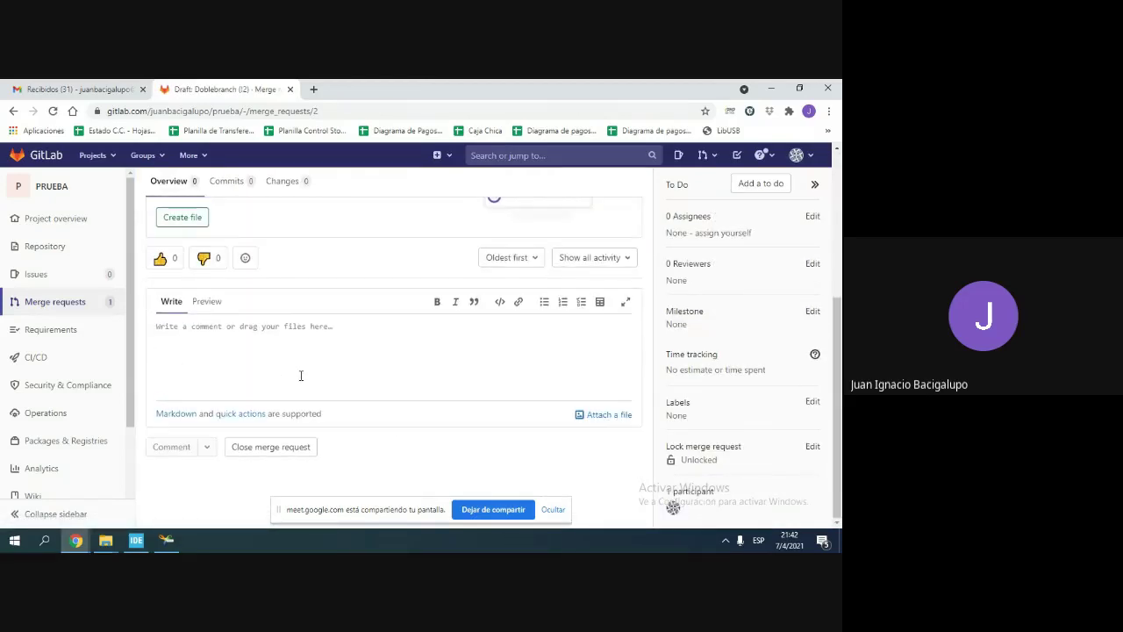
scroll(322, 408, up, 3)
scroll(325, 409, down, 3)
scroll(333, 413, up, 3)
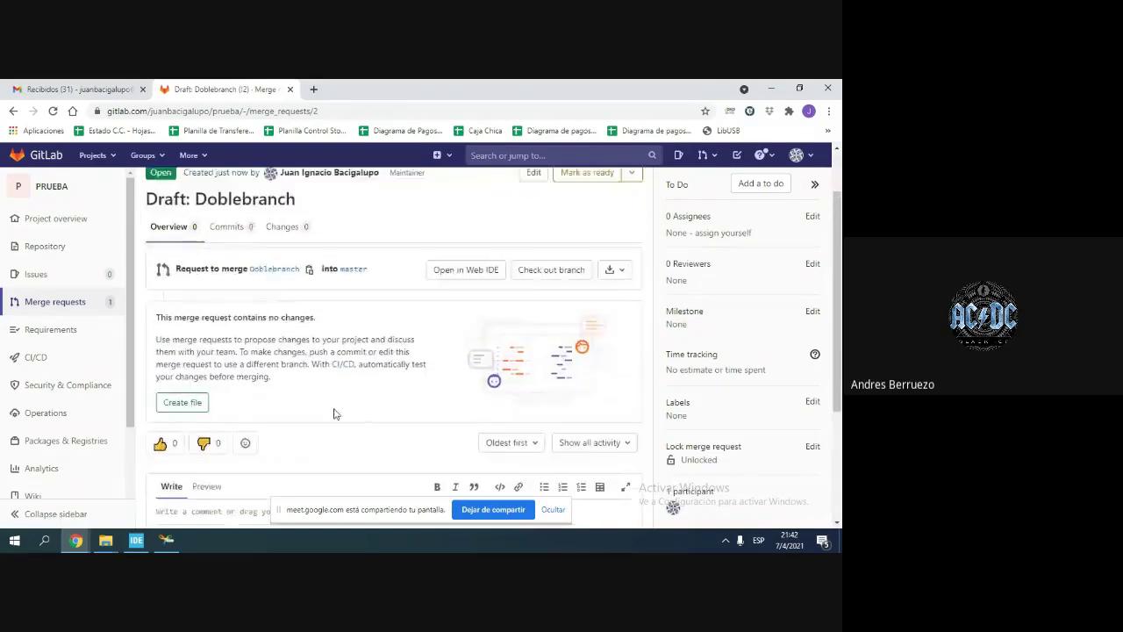
scroll(334, 414, up, 1)
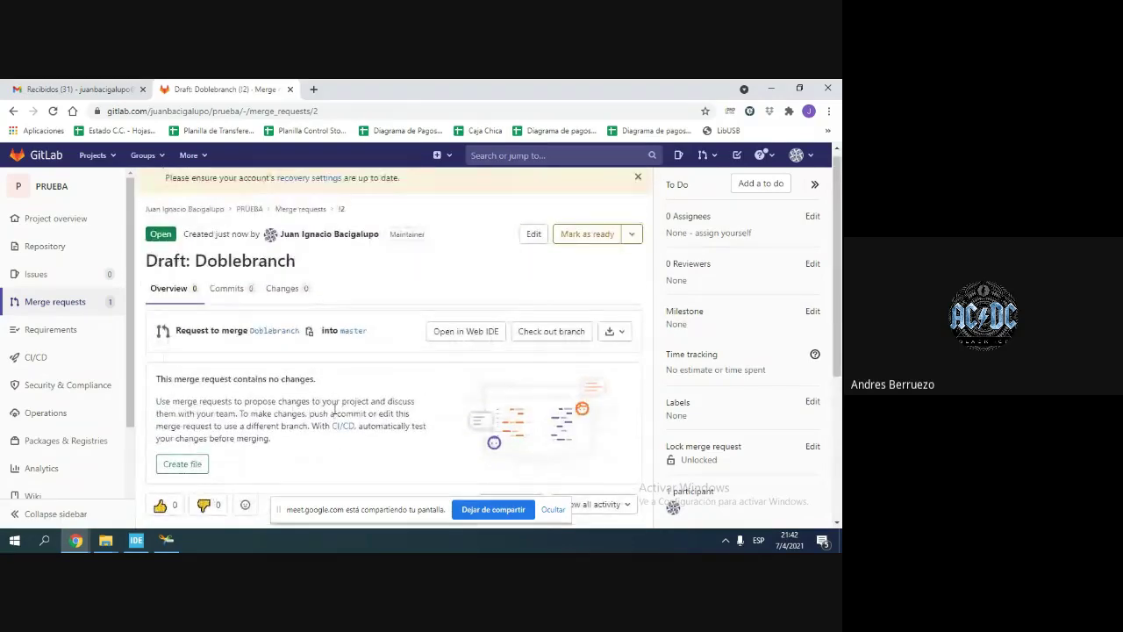
Step: Return to the list of open merge requests and reopen Draft: Doblebranch to look for its approval and merge options
click(39, 307)
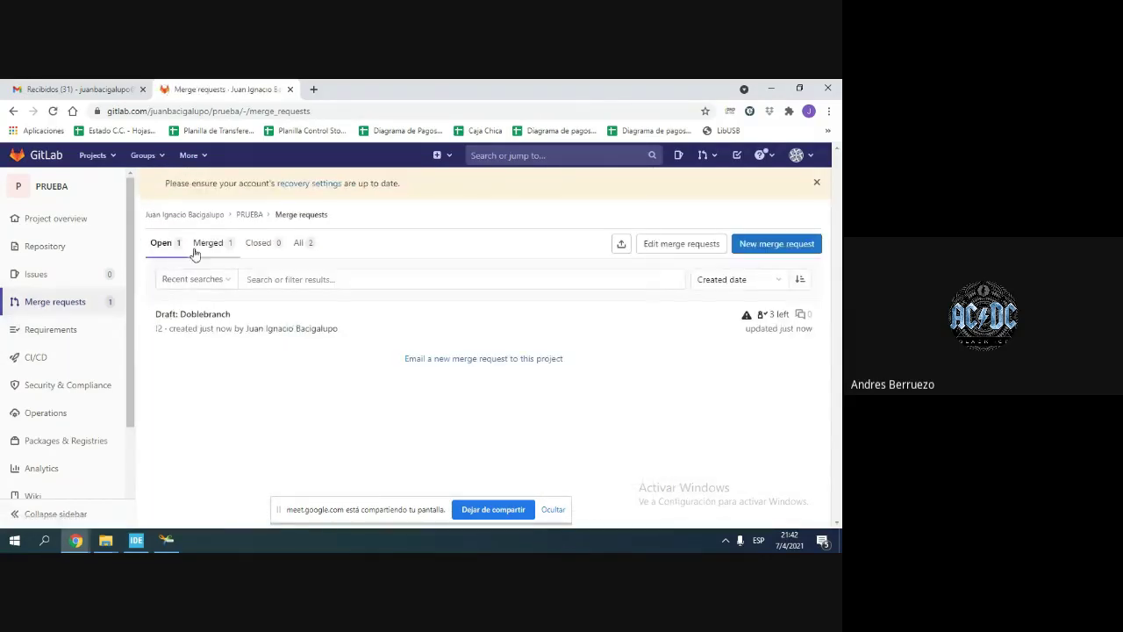
click(169, 244)
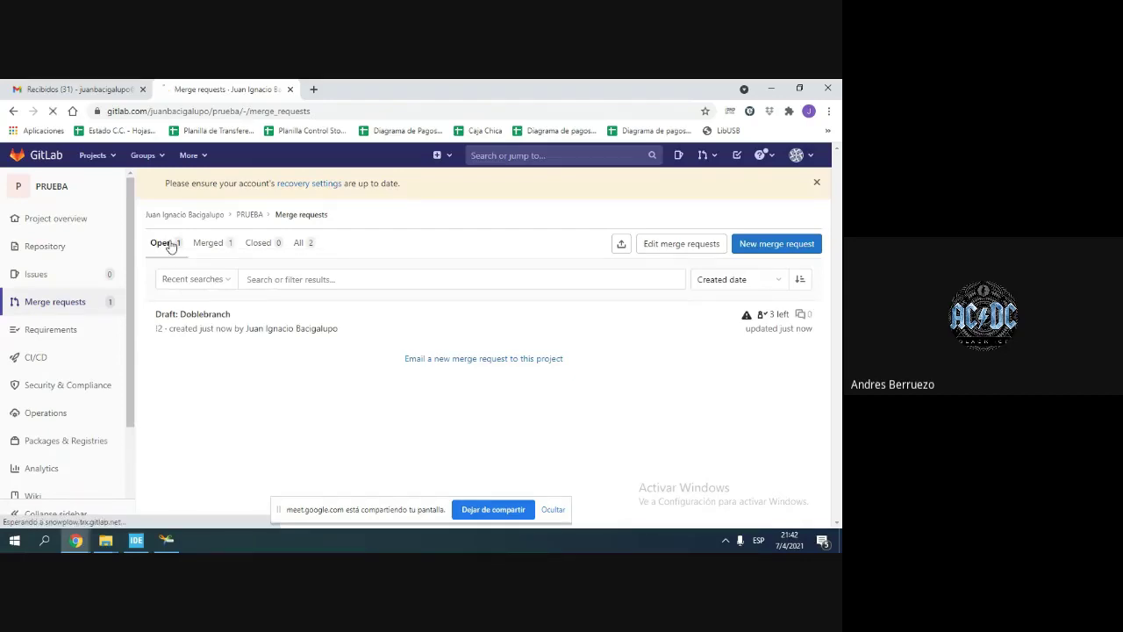
click(205, 316)
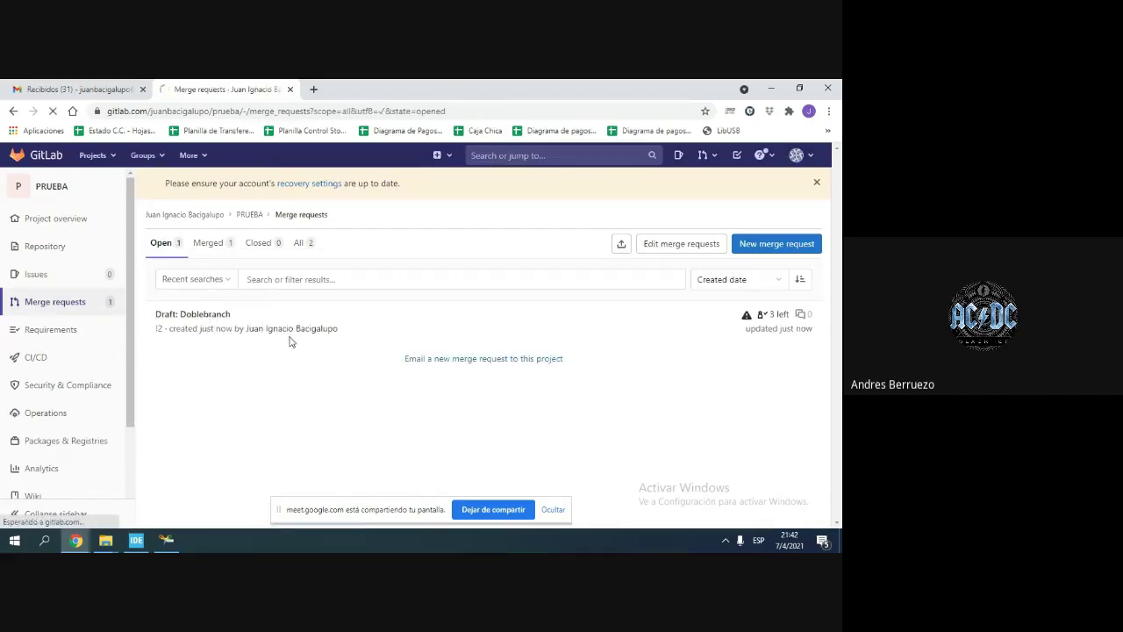
scroll(299, 377, down, 1)
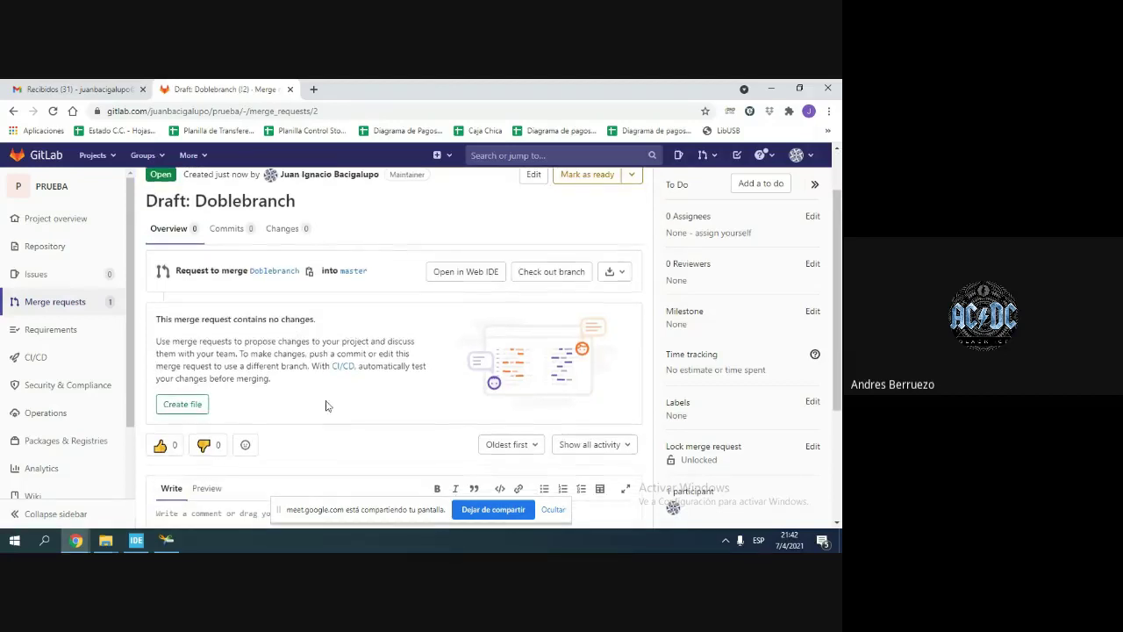
scroll(356, 373, down, 3)
scroll(351, 377, up, 1)
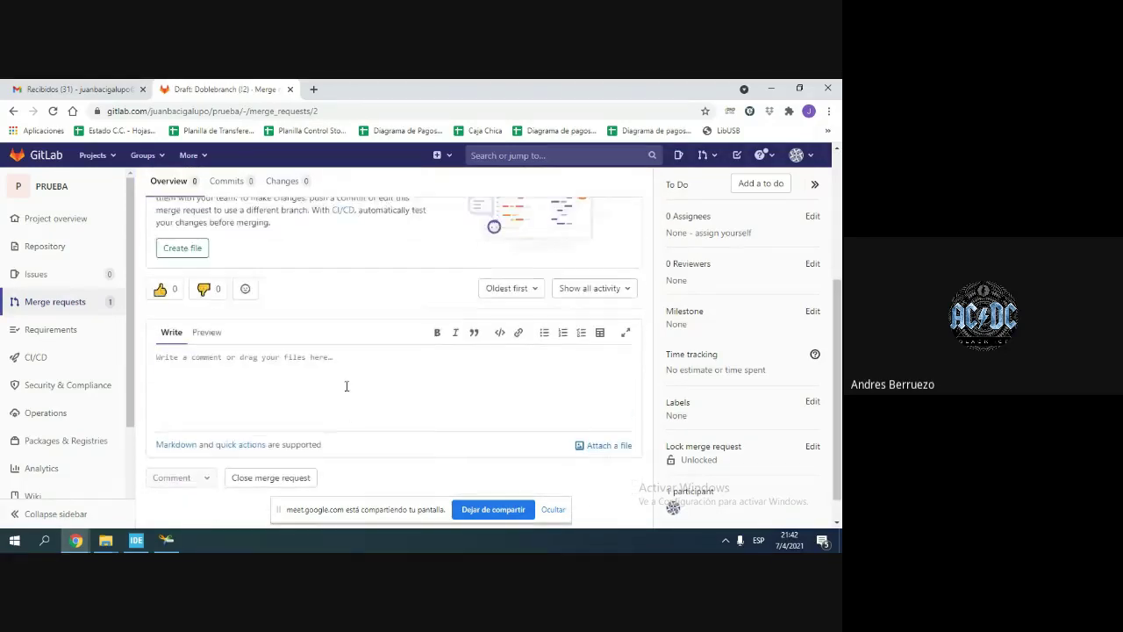
scroll(342, 391, up, 3)
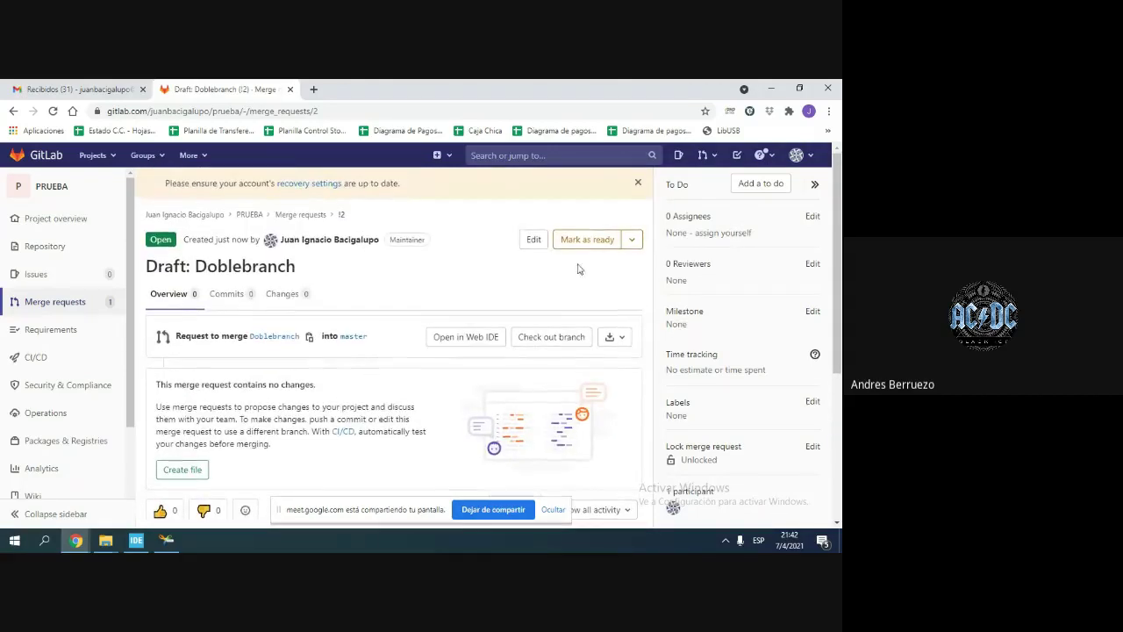
Step: Mark the Doblebranch merge request as ready and reopen it from the open requests to look for its merge options
click(571, 239)
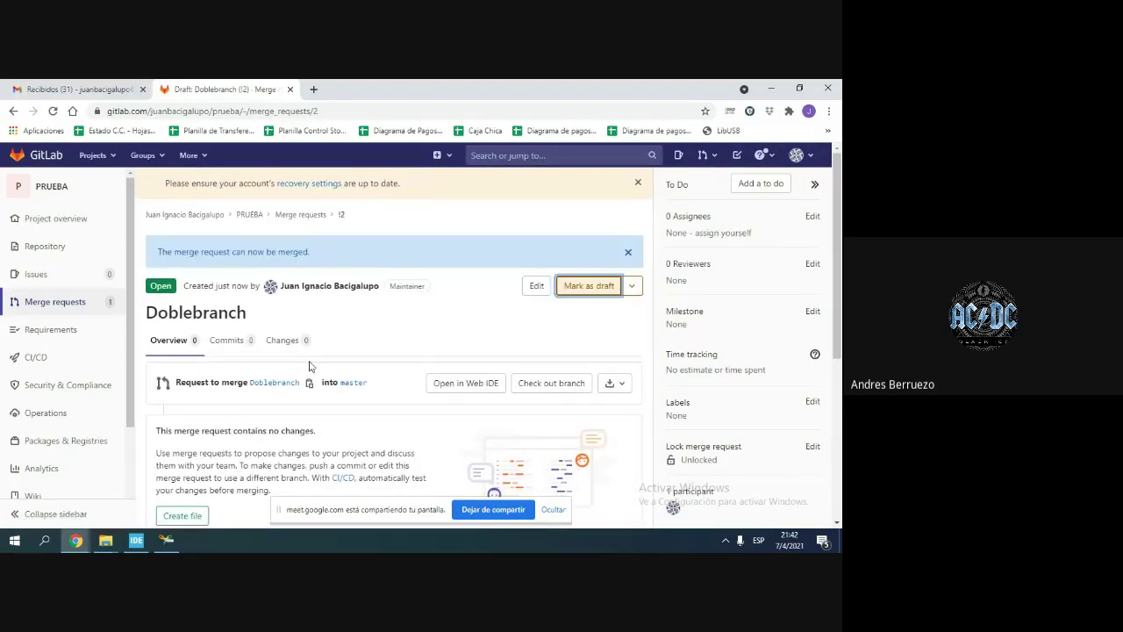
scroll(309, 366, down, 4)
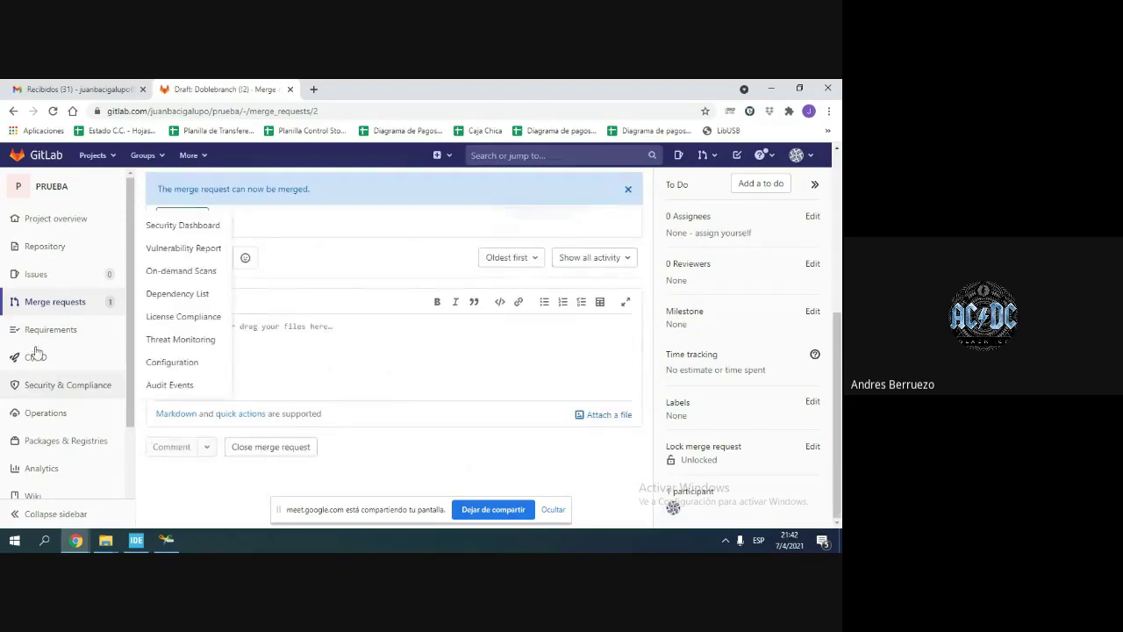
click(49, 302)
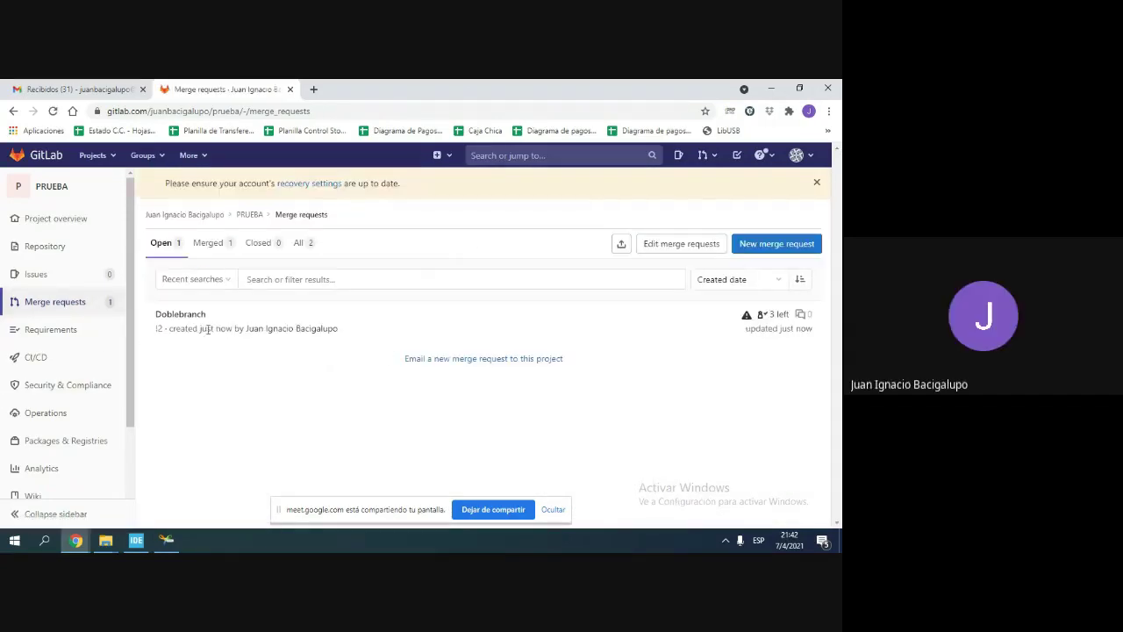
click(195, 316)
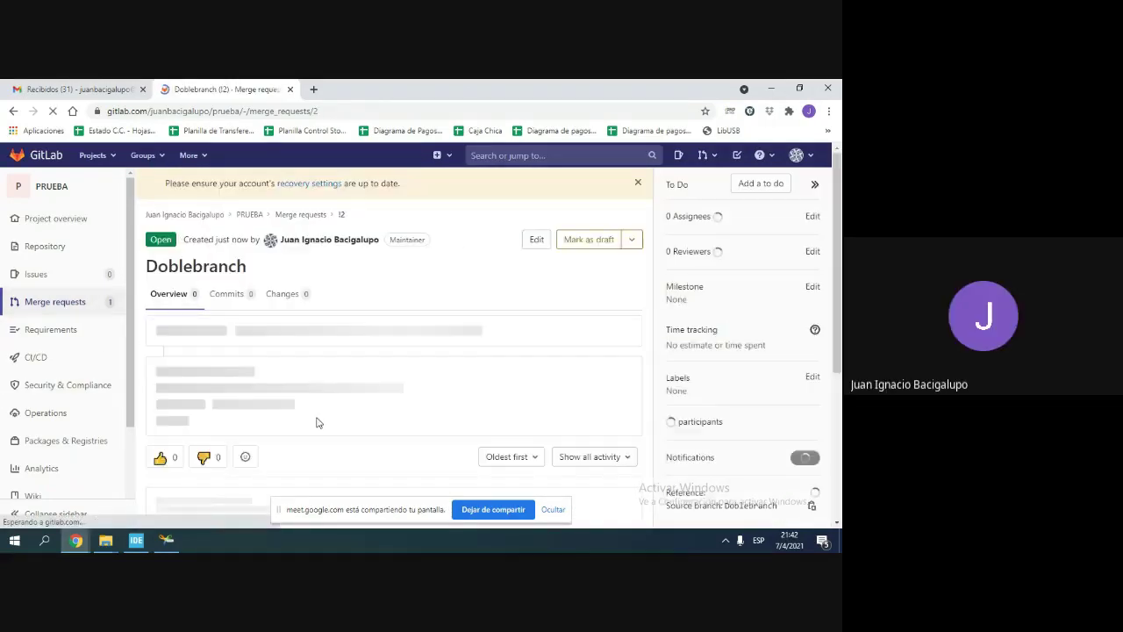
scroll(318, 420, down, 1)
scroll(317, 417, down, 2)
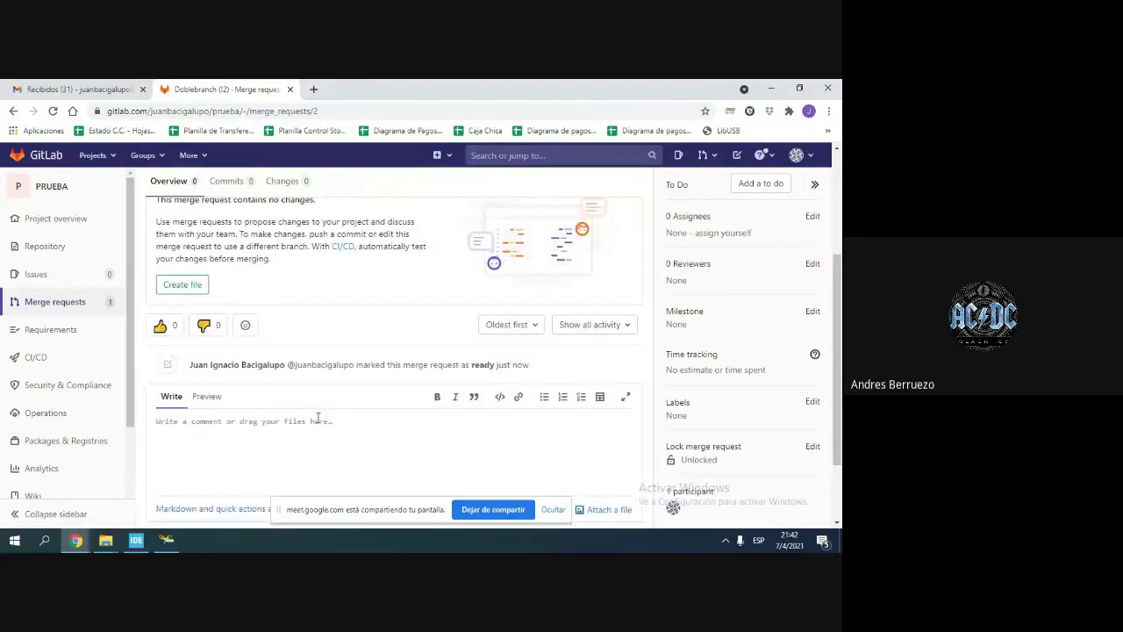
scroll(317, 418, down, 1)
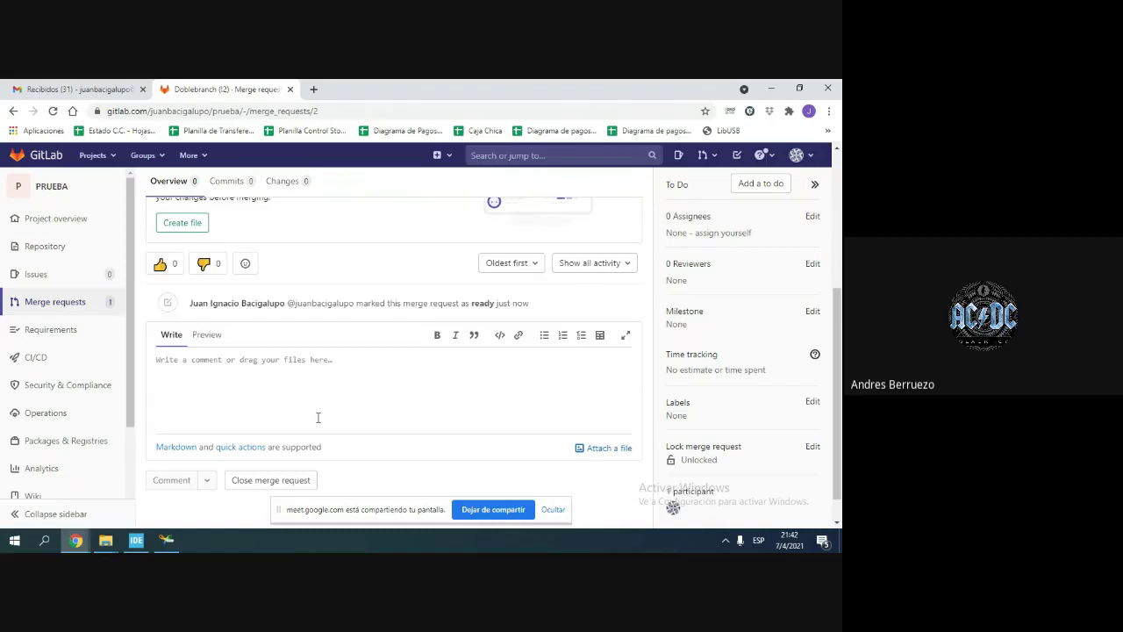
scroll(318, 418, down, 1)
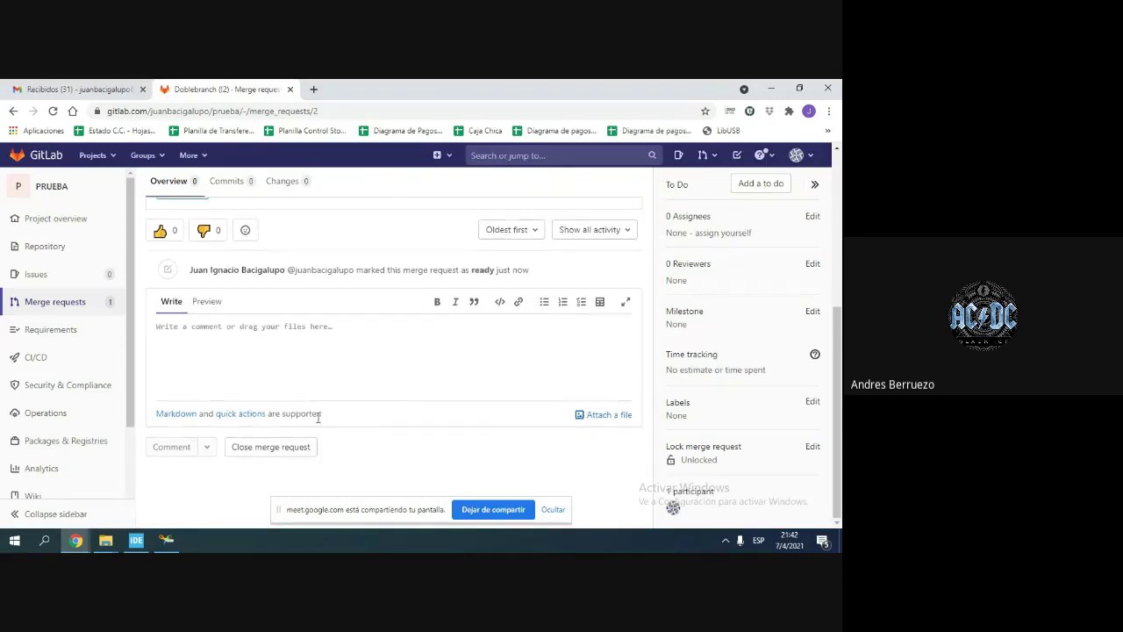
scroll(318, 417, up, 5)
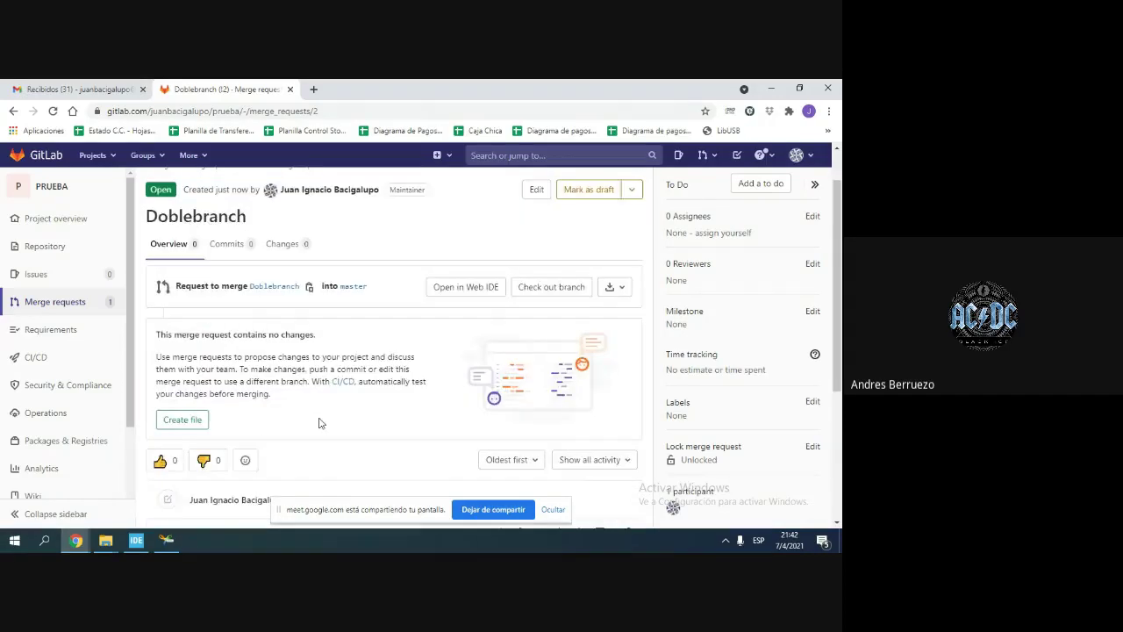
Step: Edit the Doblebranch merge request to require 0 approvals from any eligible user and save the changes
click(633, 241)
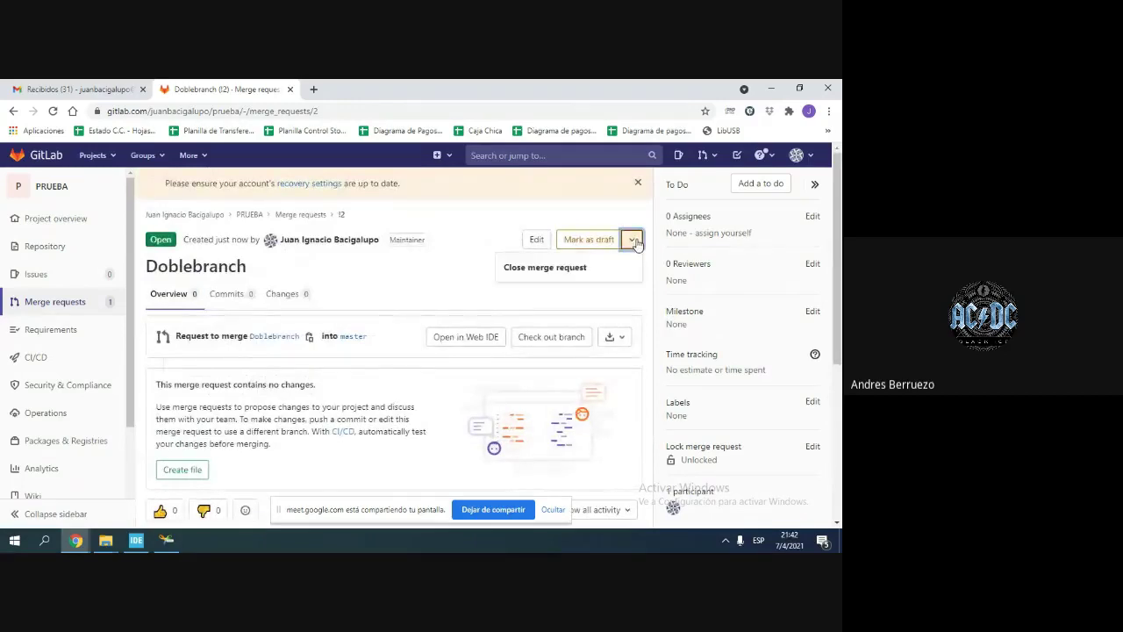
click(633, 240)
click(541, 243)
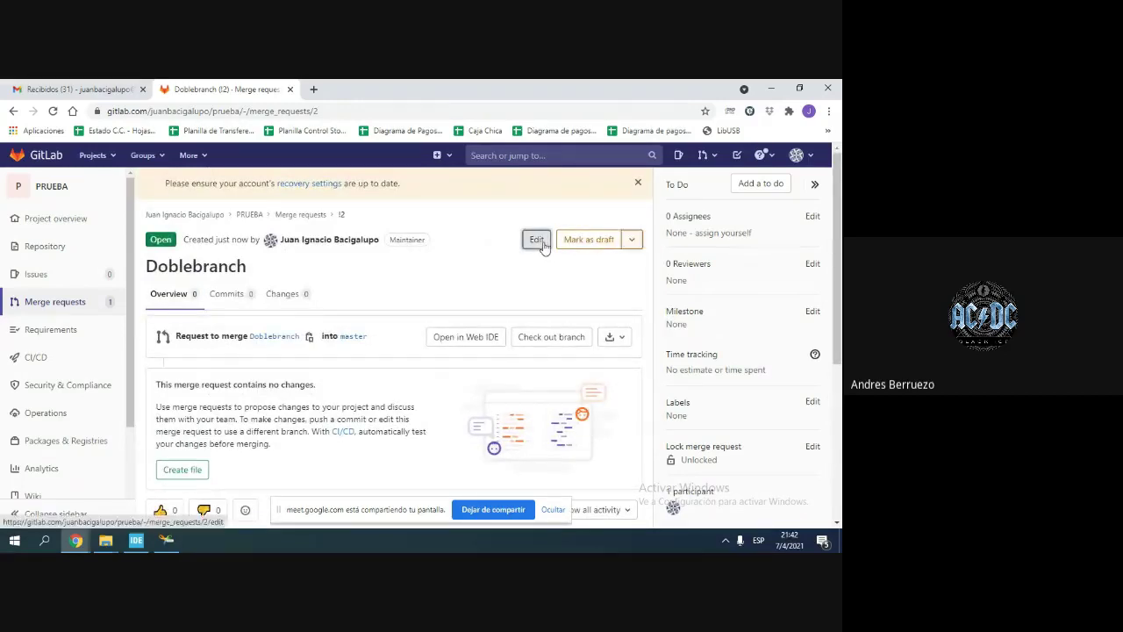
scroll(347, 342, down, 10)
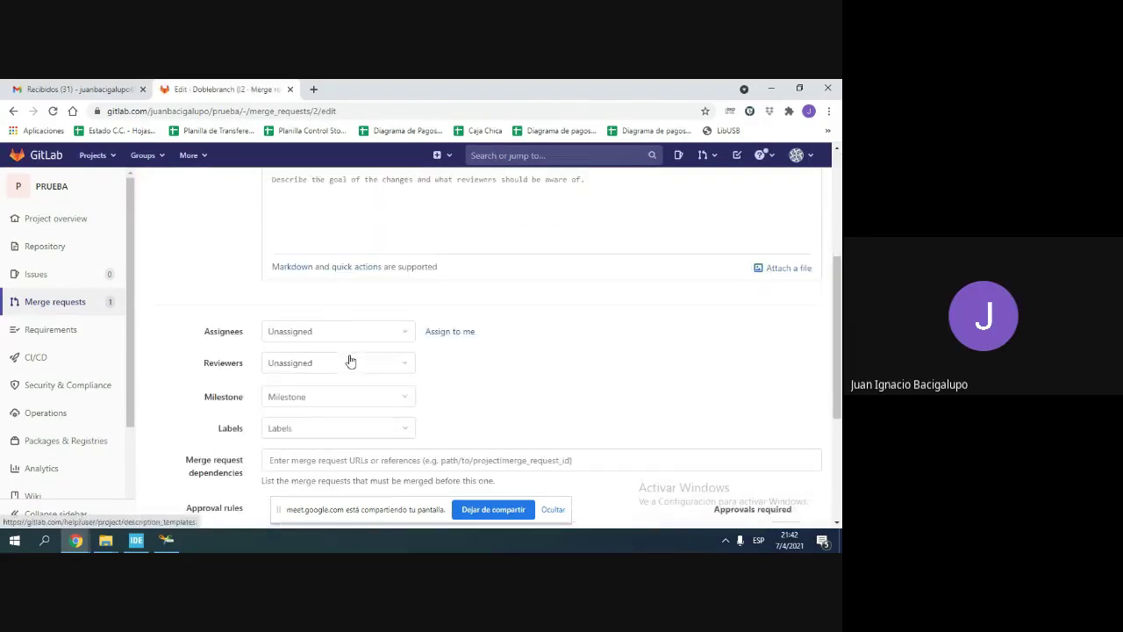
click(315, 346)
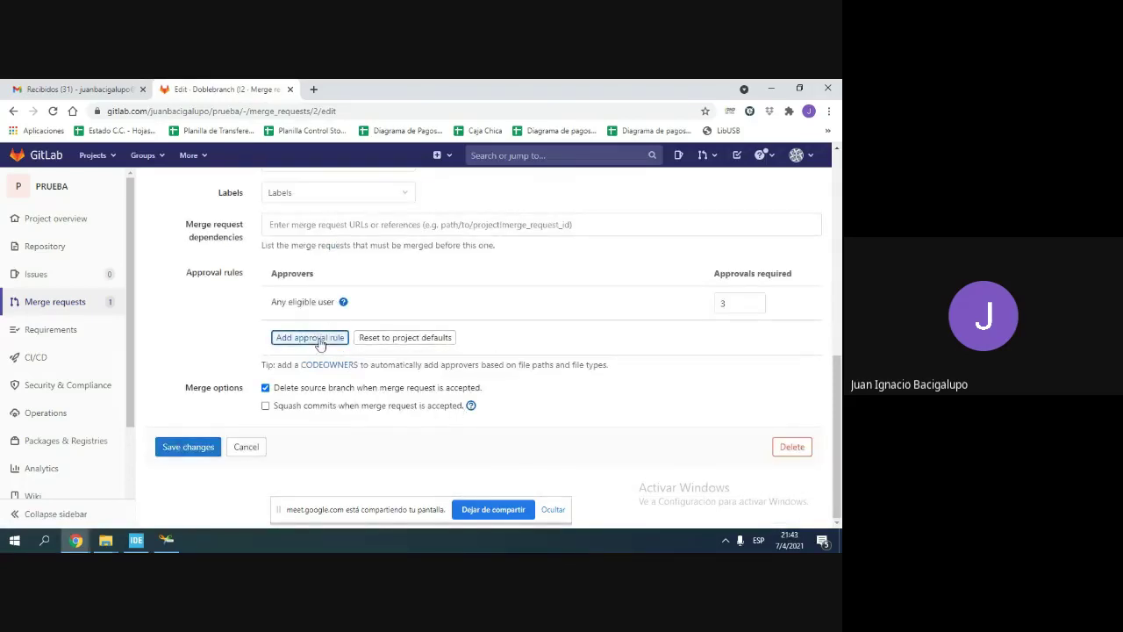
double_click(740, 303)
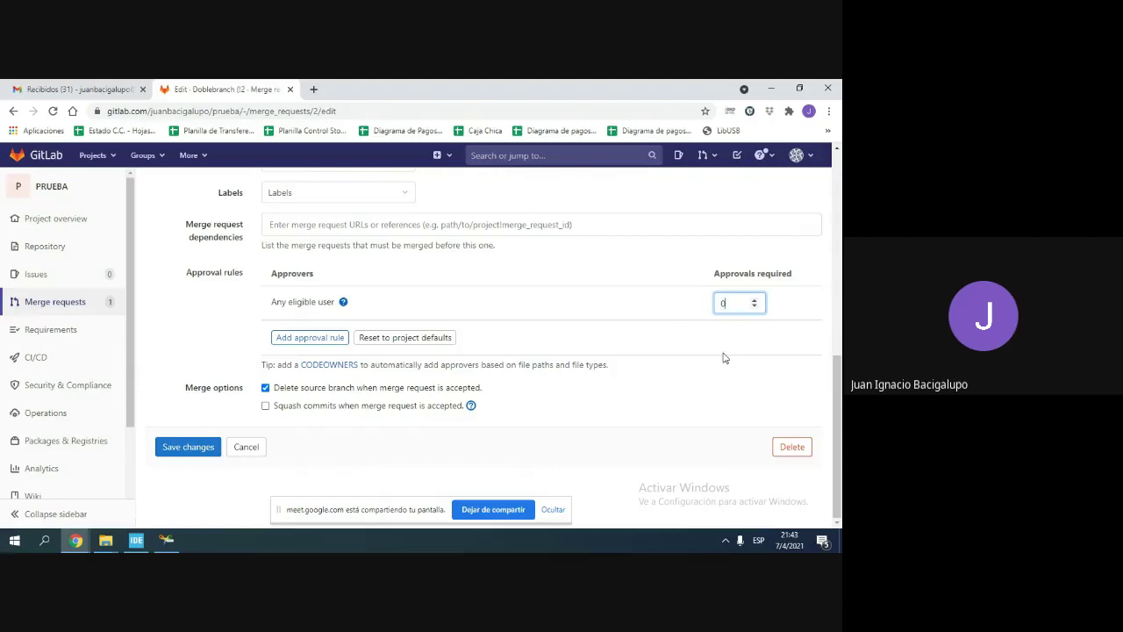
click(185, 447)
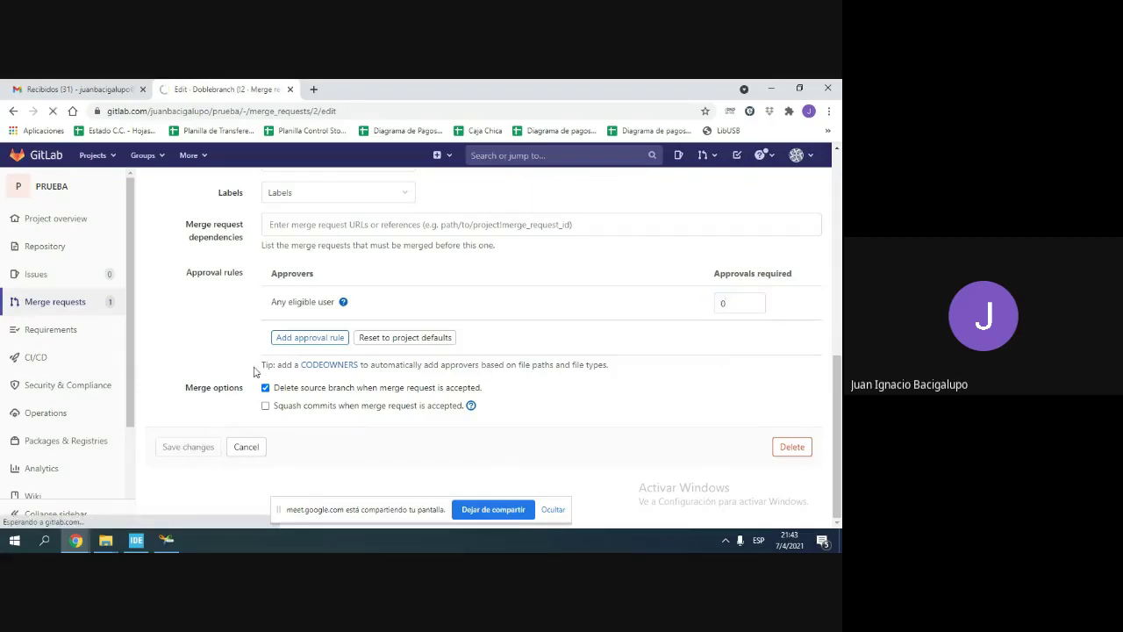
Step: Look through the saved merge request's overview and return to the project's list of open merge requests
scroll(311, 420, down, 5)
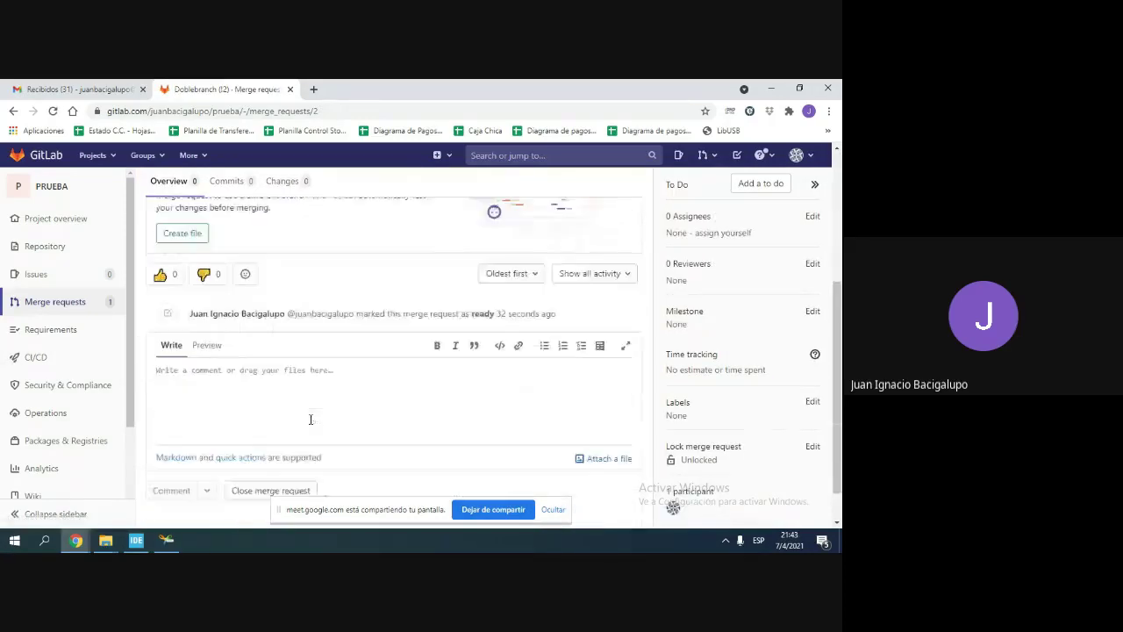
click(76, 328)
click(70, 307)
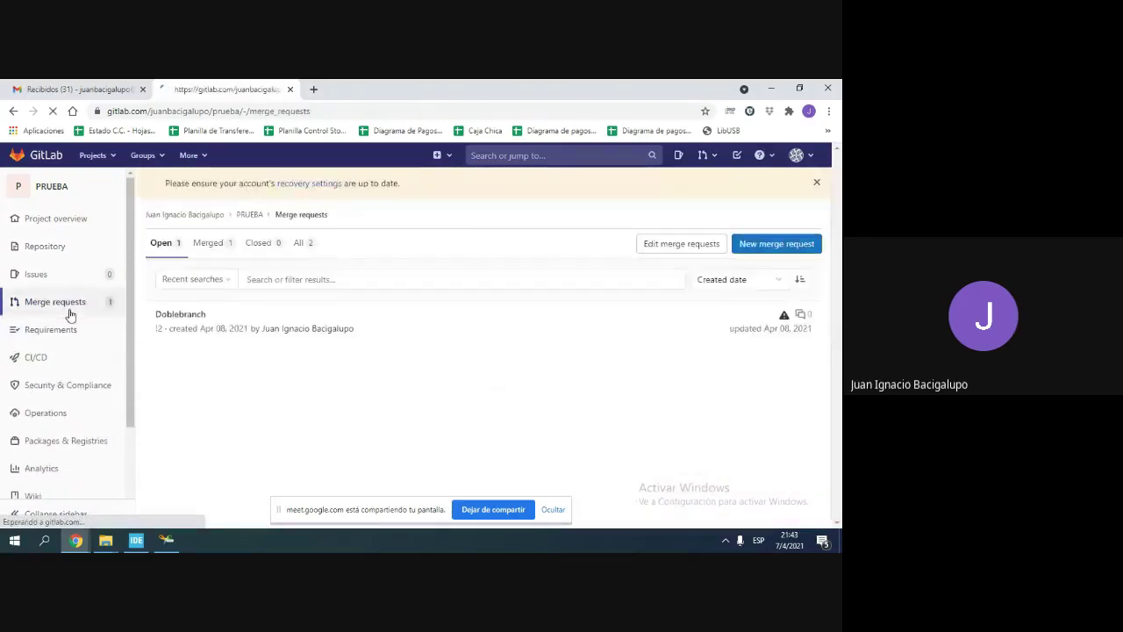
click(167, 253)
click(195, 279)
click(217, 282)
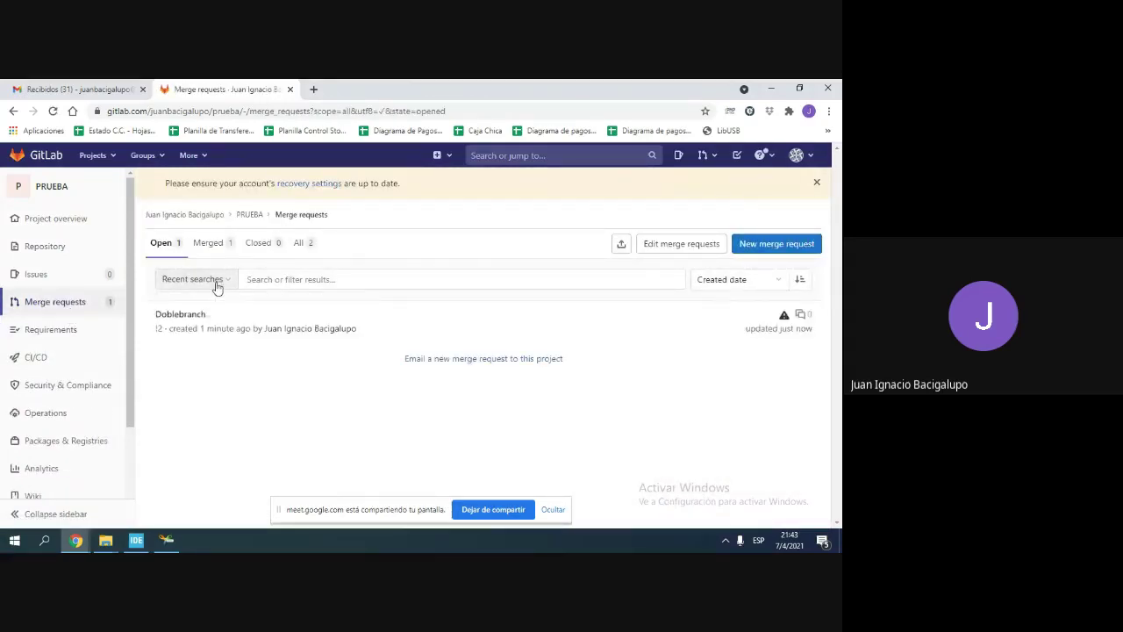
Step: Open the Doblebranch merge request, look through its overview and activity, and close the request without merging
click(191, 316)
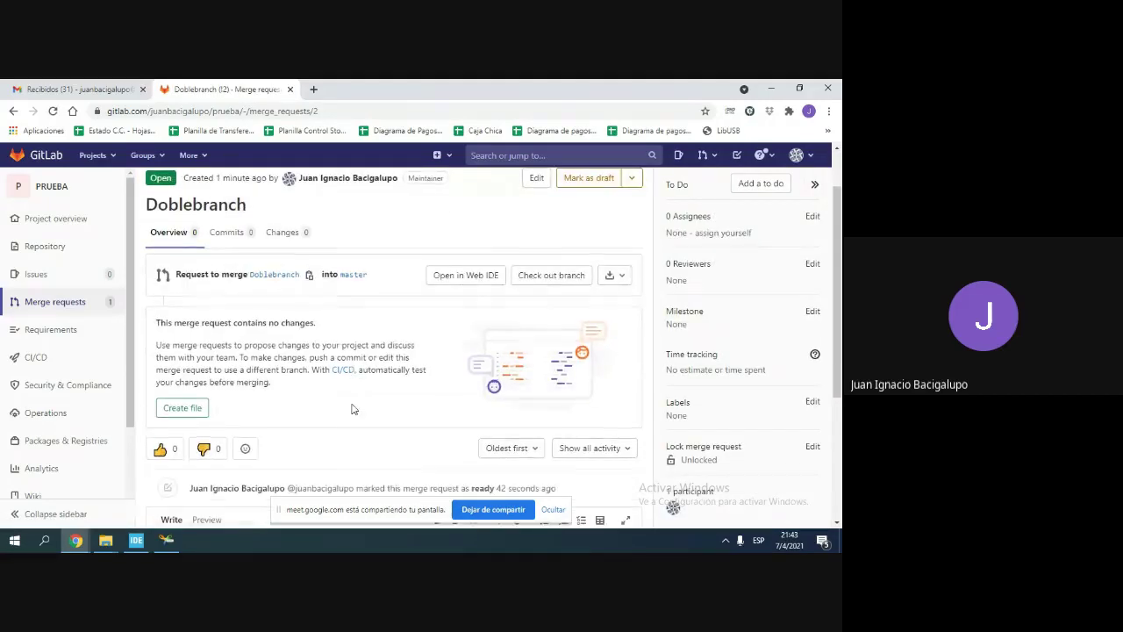
scroll(353, 409, down, 4)
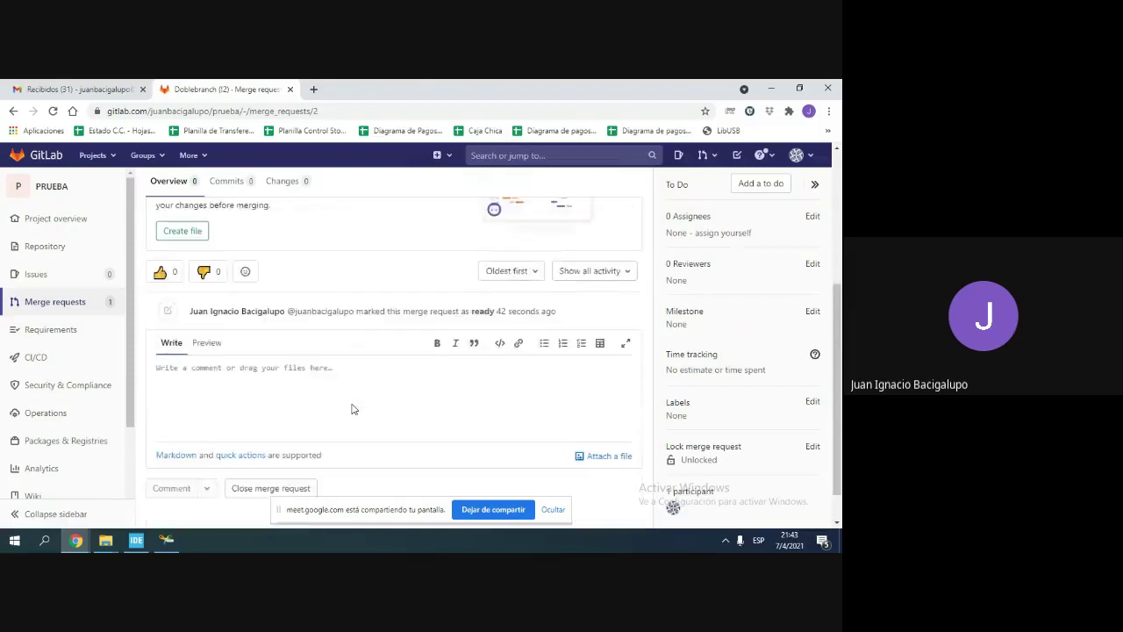
scroll(352, 403, up, 1)
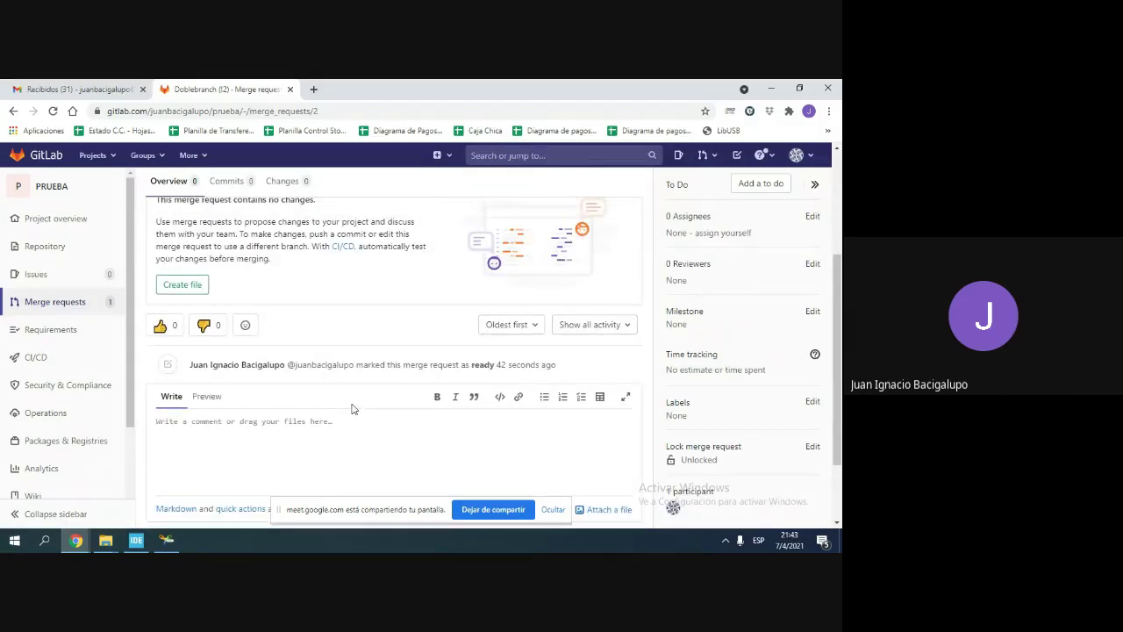
scroll(352, 409, down, 2)
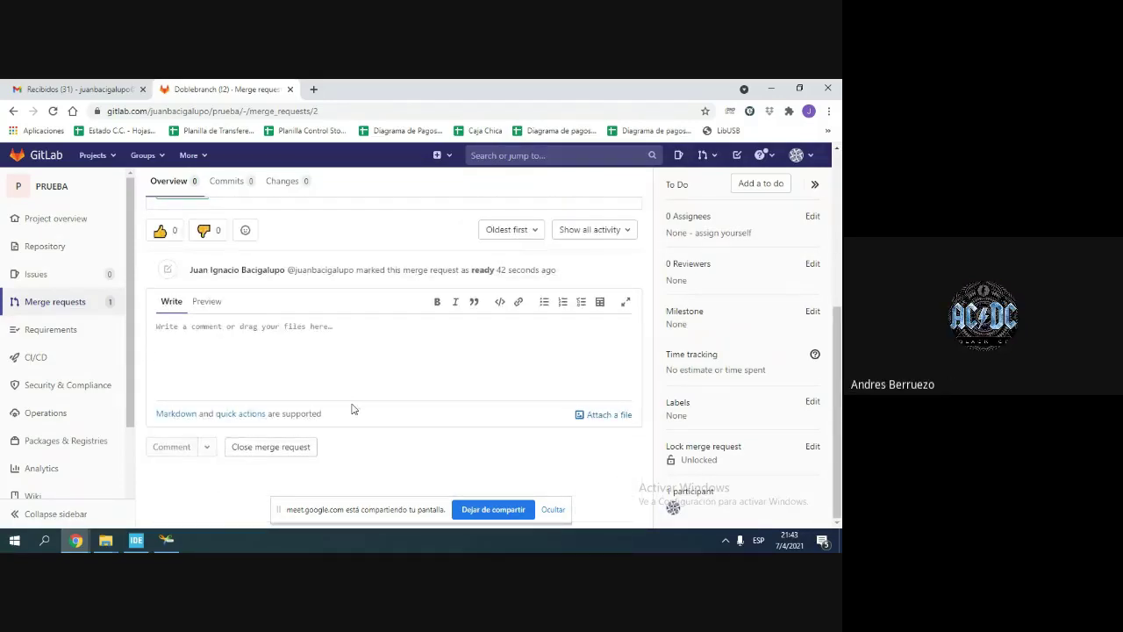
click(257, 451)
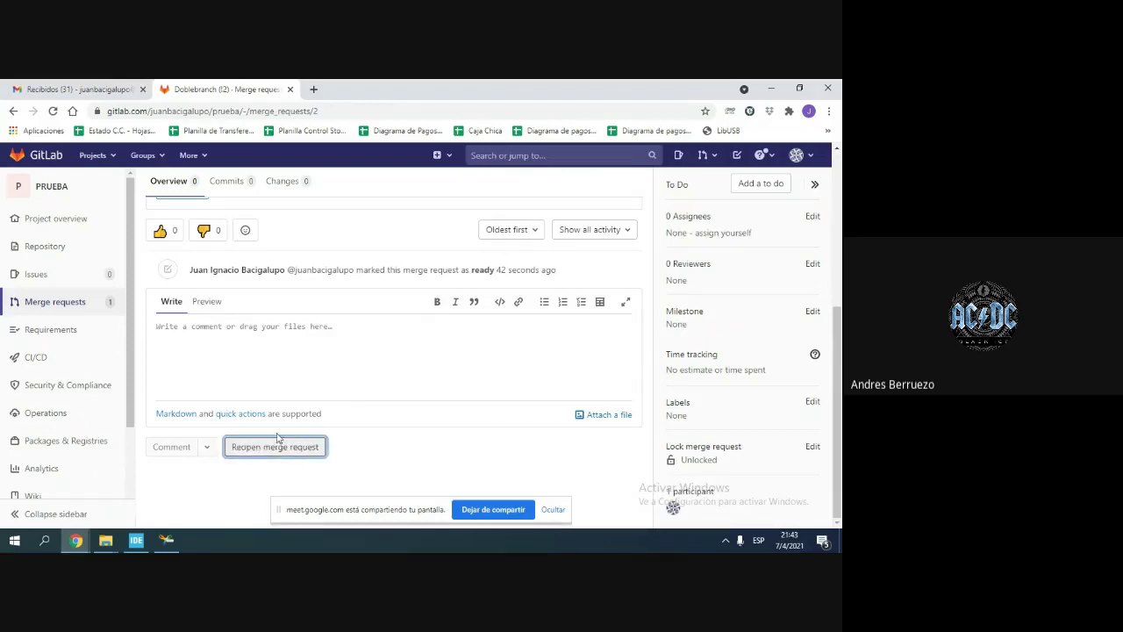
Step: Review the repository's branches and the PRUEBA project overview, and switch to STM32CubeIDE
click(66, 272)
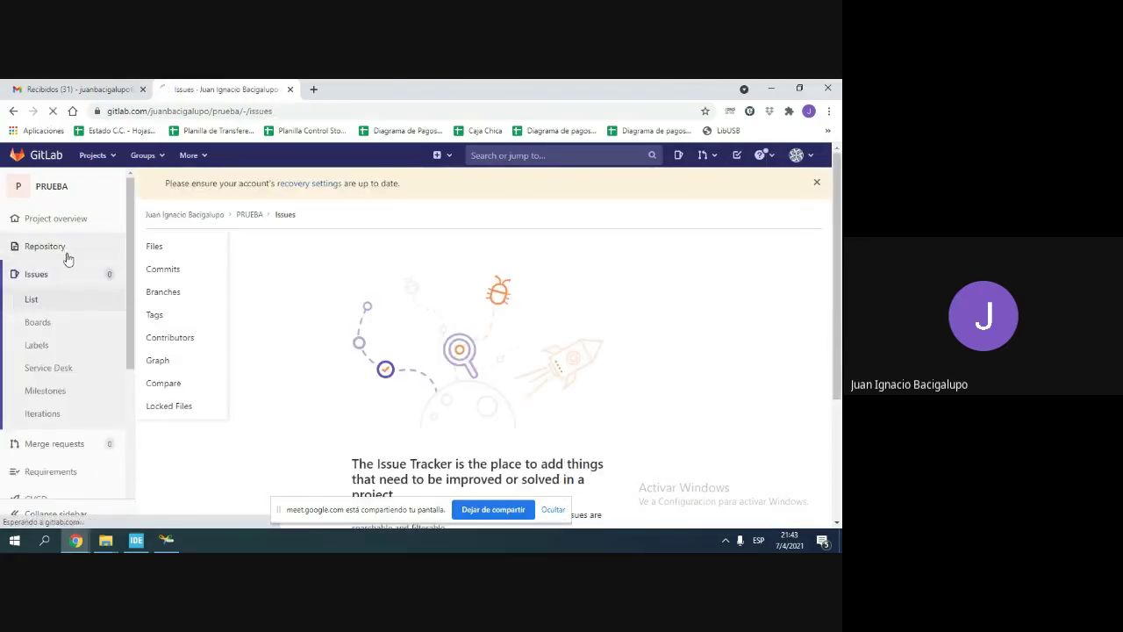
click(61, 249)
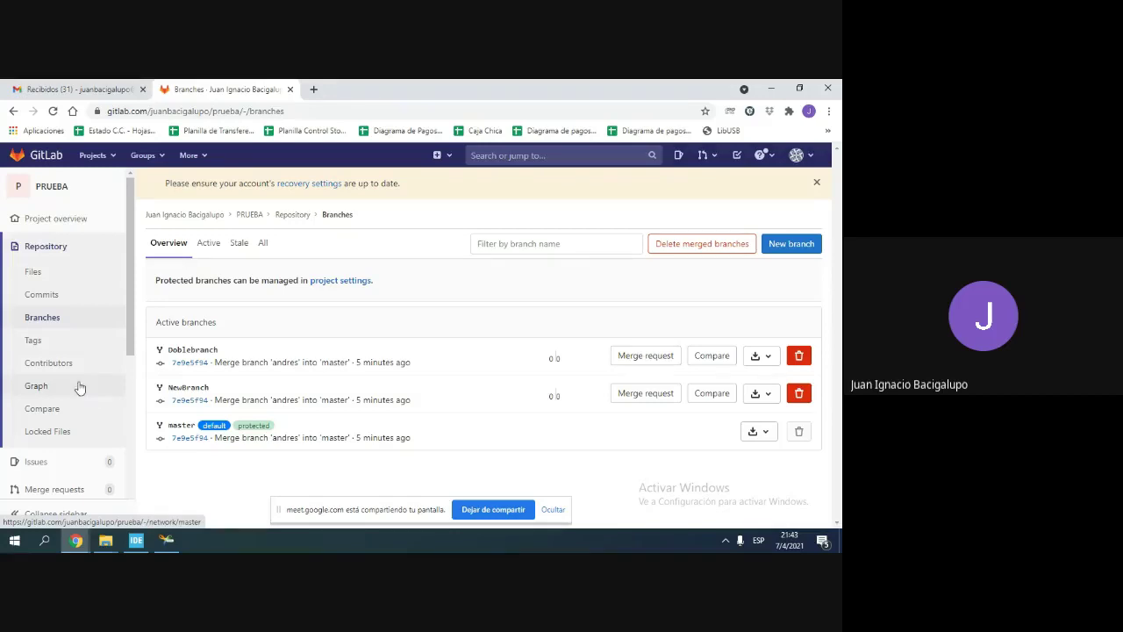
click(51, 225)
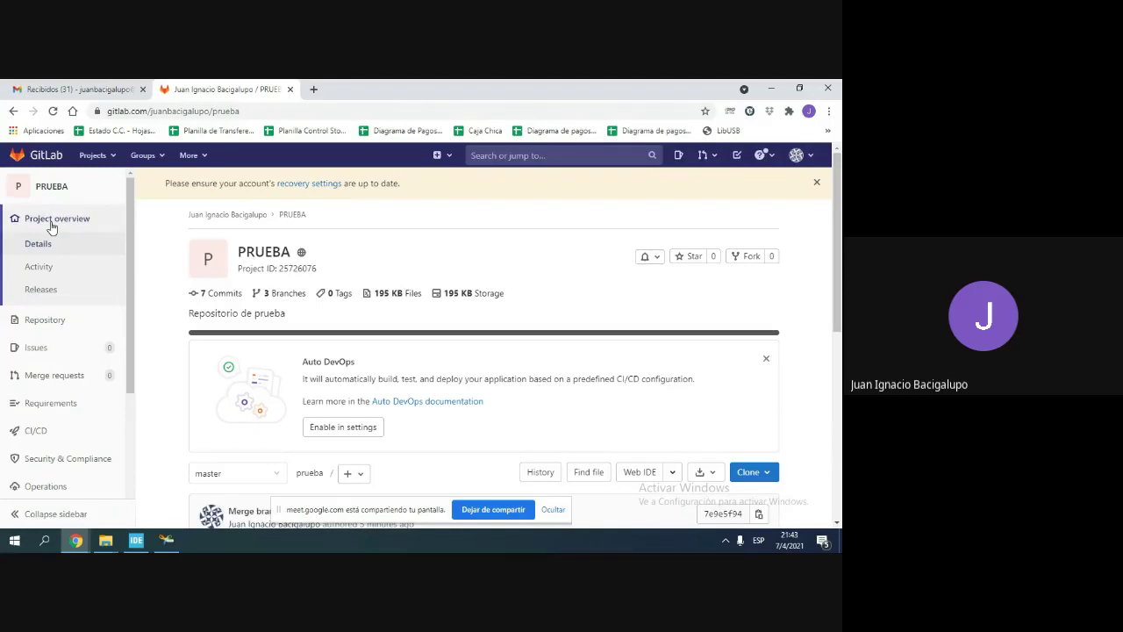
click(136, 539)
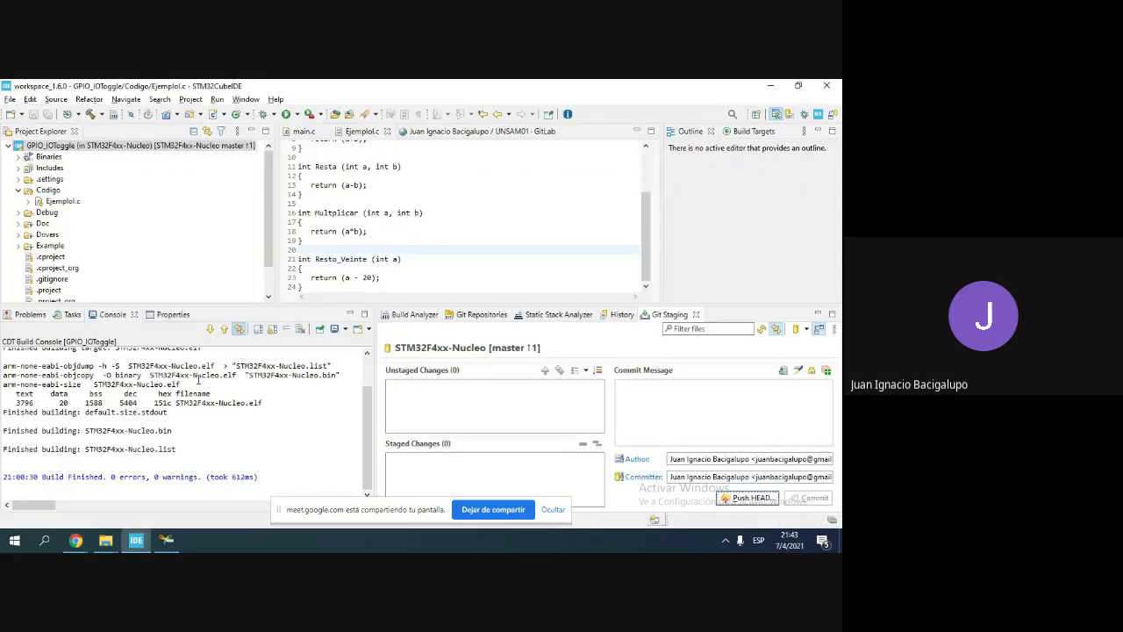